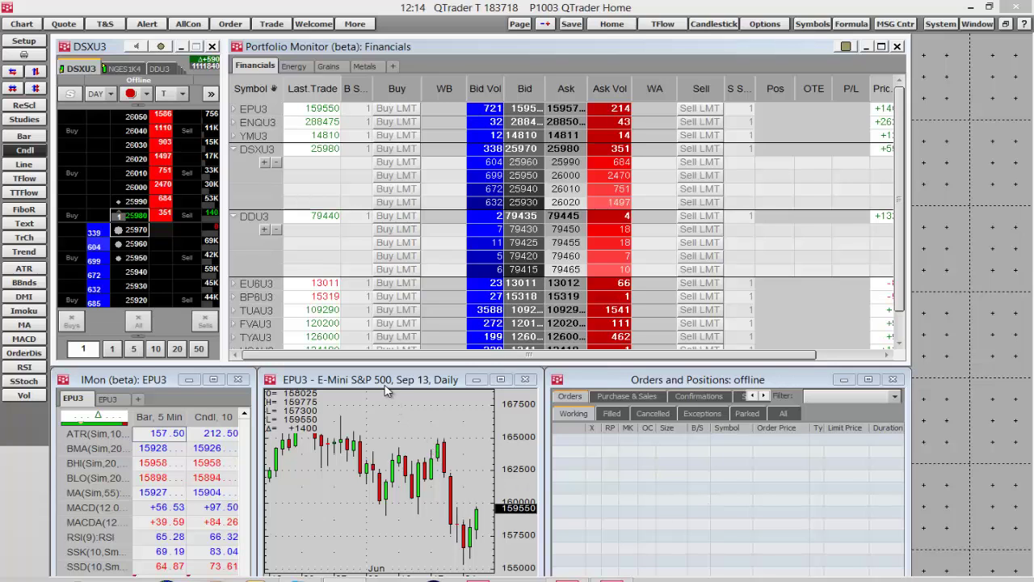
# - Maximize the EPU3 daily chart window and shift the candles back to leave blank space after the latest bar
pyautogui.click(376, 382)
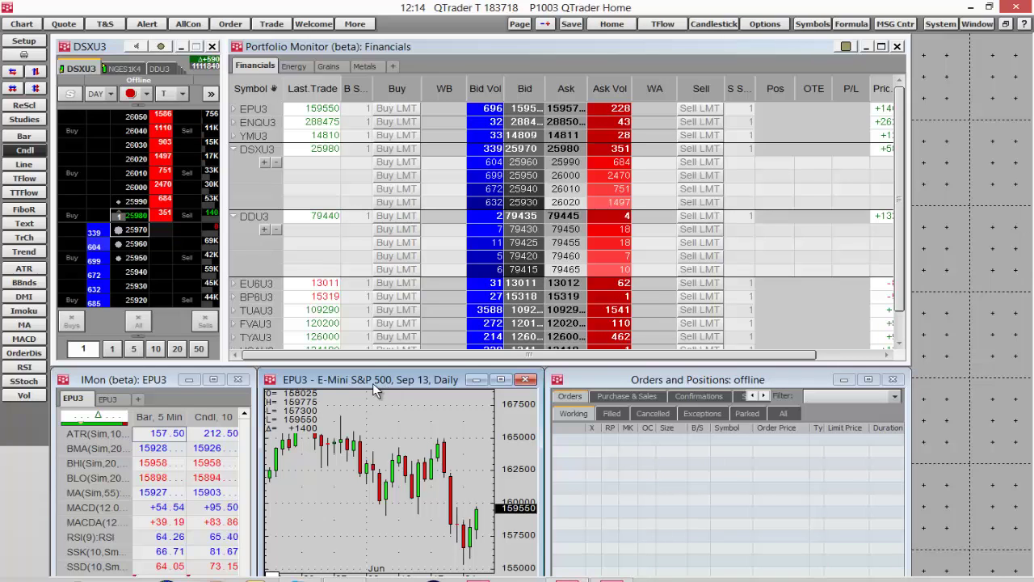
pyautogui.click(503, 379)
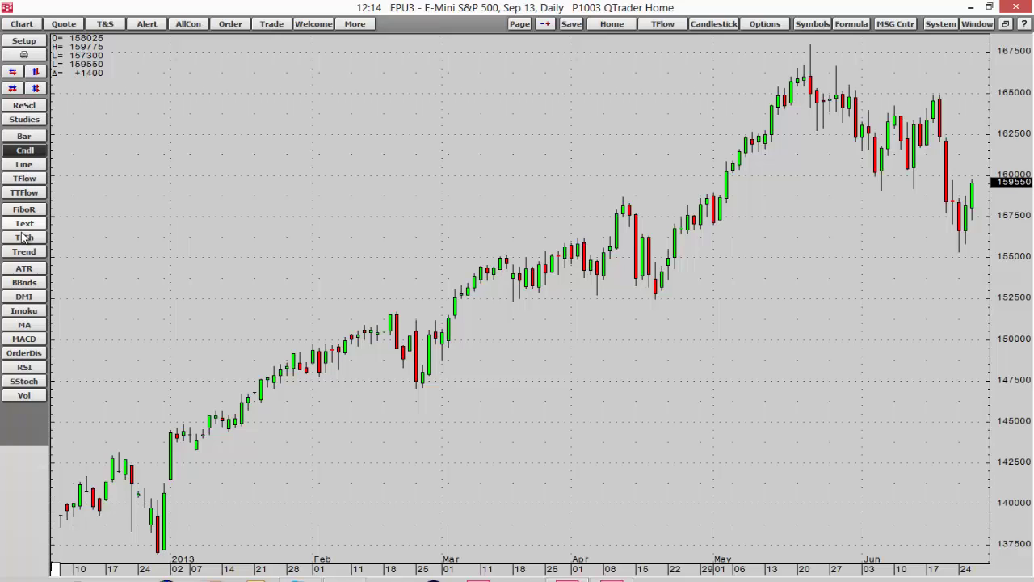
pyautogui.rightClick(188, 124)
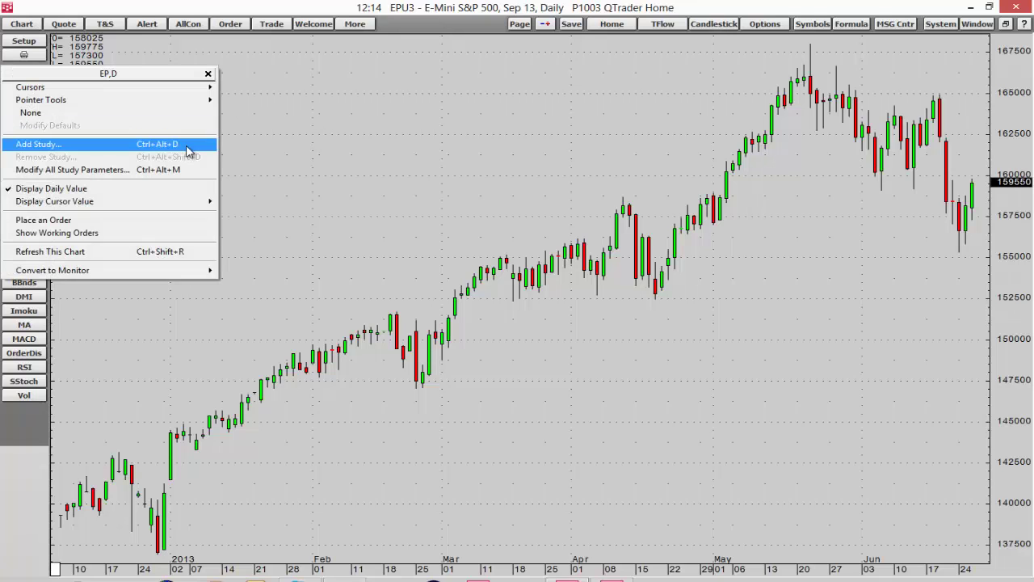
pyautogui.click(316, 236)
pyautogui.moveTo(434, 217); pyautogui.dragTo(422, 178)
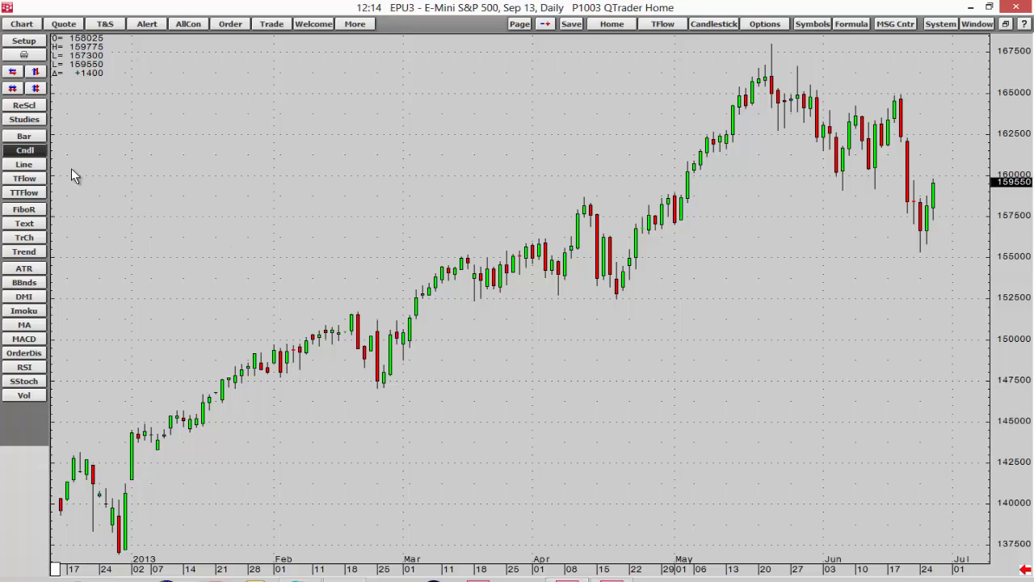
# - Cycle the chart through the bar, line, TFlow and time-based TFlow types, and return it to candlesticks
pyautogui.click(37, 154)
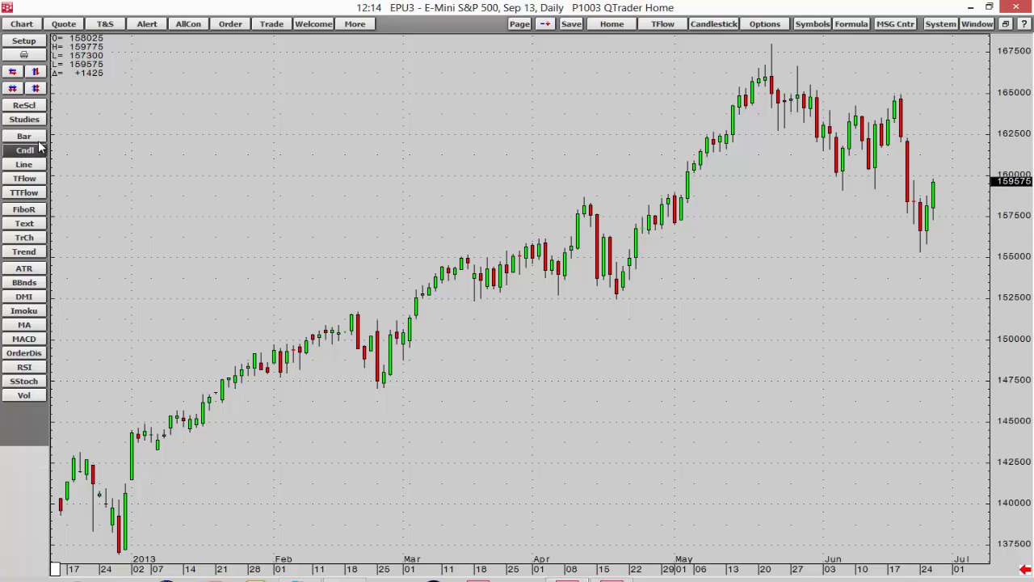
pyautogui.click(38, 140)
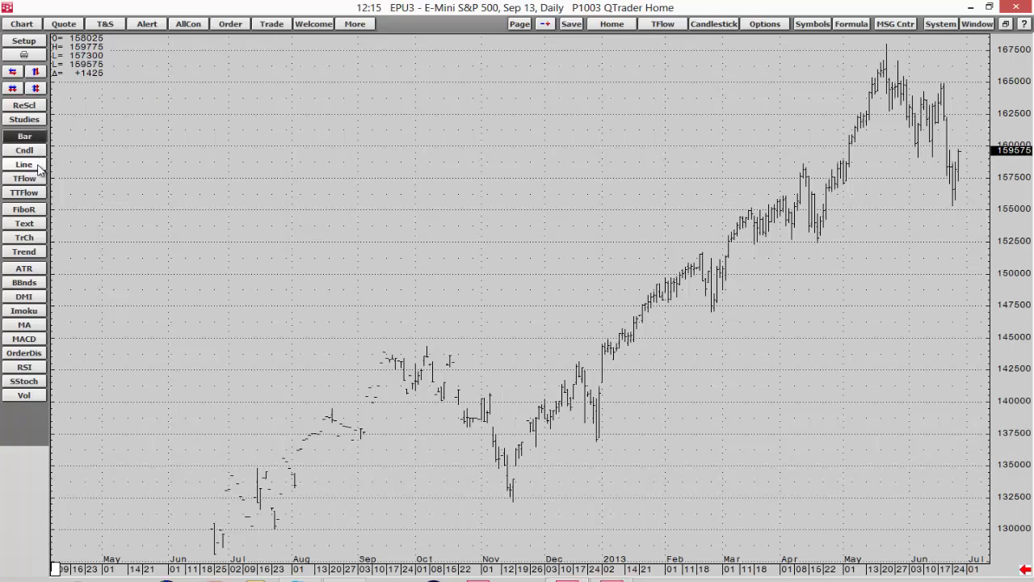
pyautogui.click(39, 167)
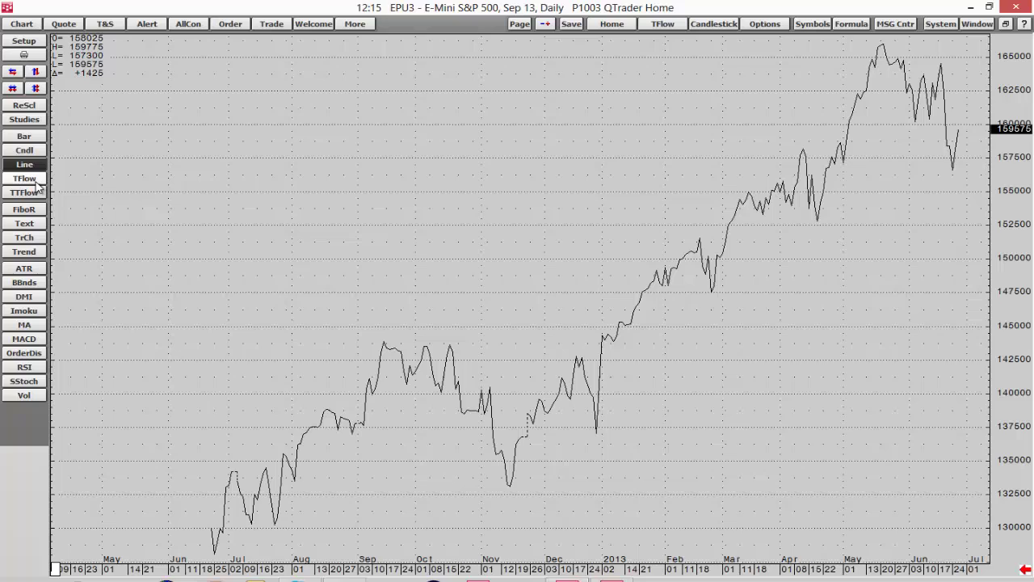
pyautogui.click(35, 182)
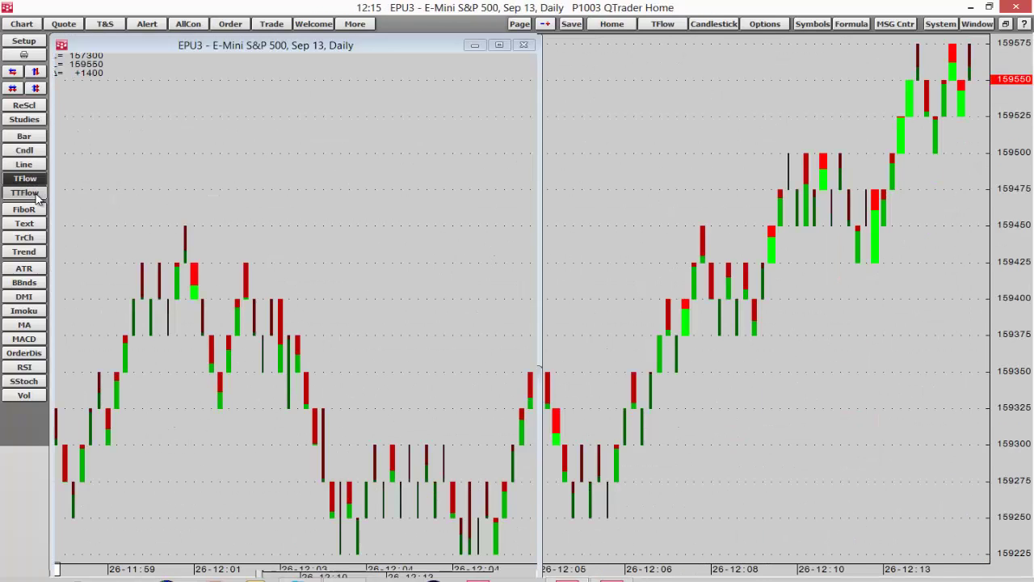
pyautogui.click(37, 196)
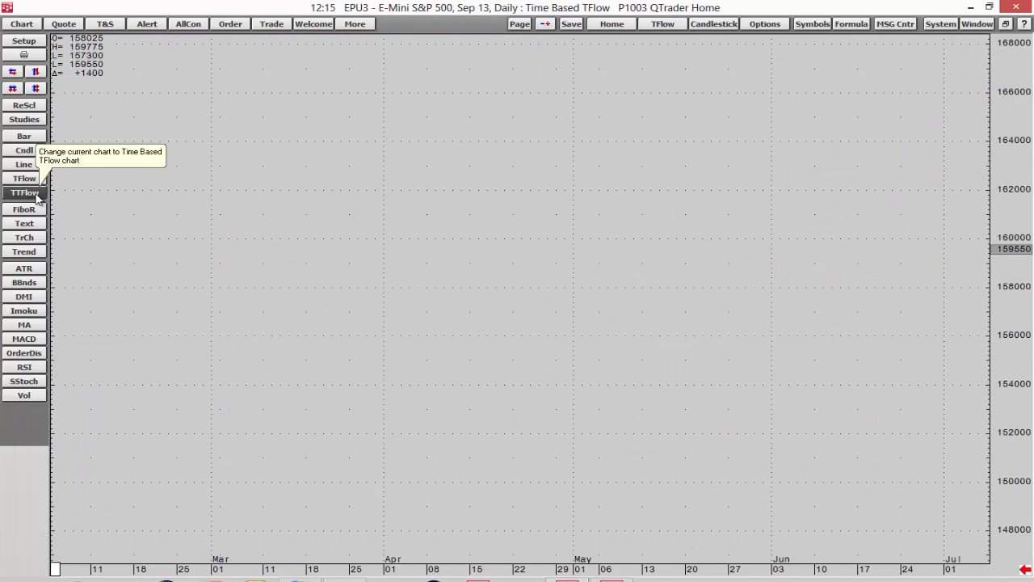
pyautogui.click(25, 152)
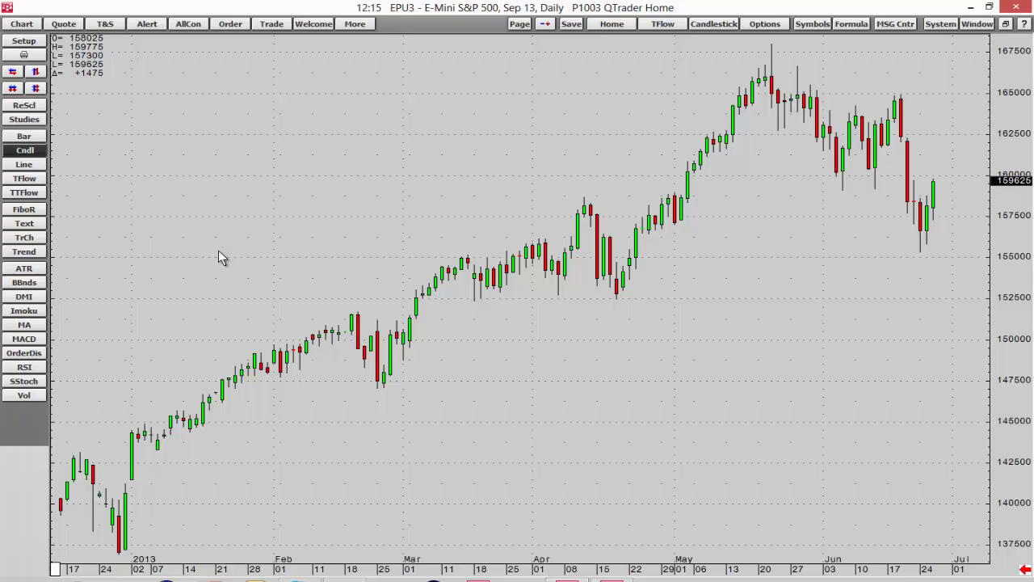
# - Add the Bollinger Bands and MACD studies to the candlestick chart, and make the MACD pane slightly shorter
pyautogui.click(32, 283)
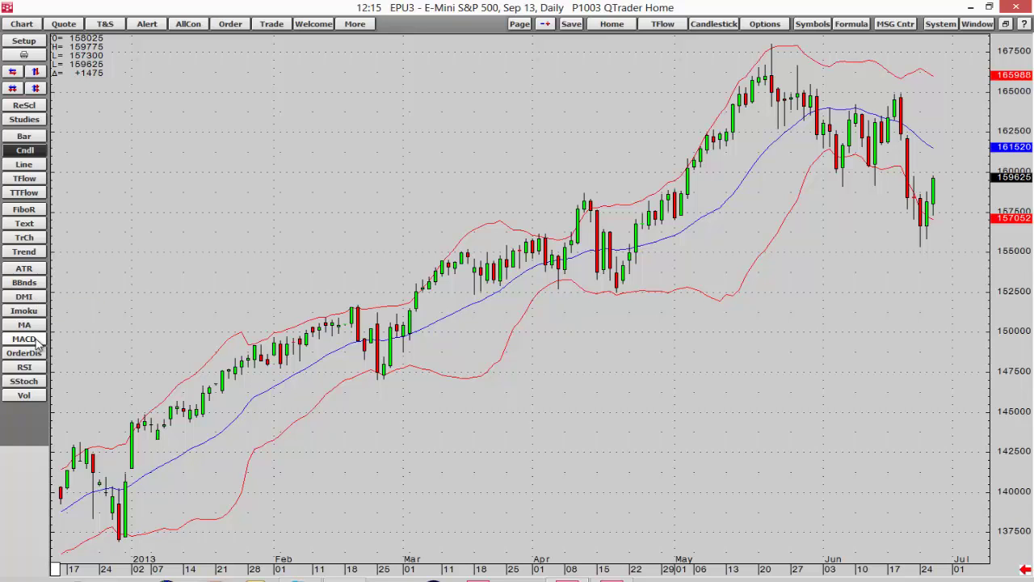
pyautogui.click(36, 344)
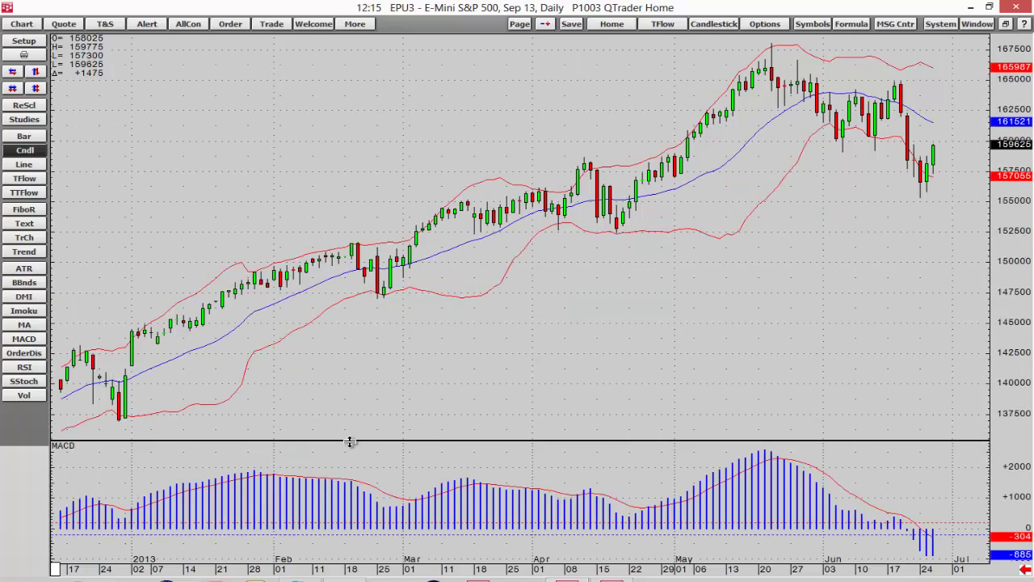
pyautogui.moveTo(350, 441)
pyautogui.mouseDown()
pyautogui.moveTo(351, 464)
pyautogui.moveTo(351, 428)
pyautogui.moveTo(358, 480)
pyautogui.moveTo(367, 421)
pyautogui.moveTo(434, 366)
pyautogui.moveTo(369, 356)
pyautogui.moveTo(374, 332)
pyautogui.moveTo(369, 418)
pyautogui.moveTo(339, 444)
pyautogui.mouseUp()
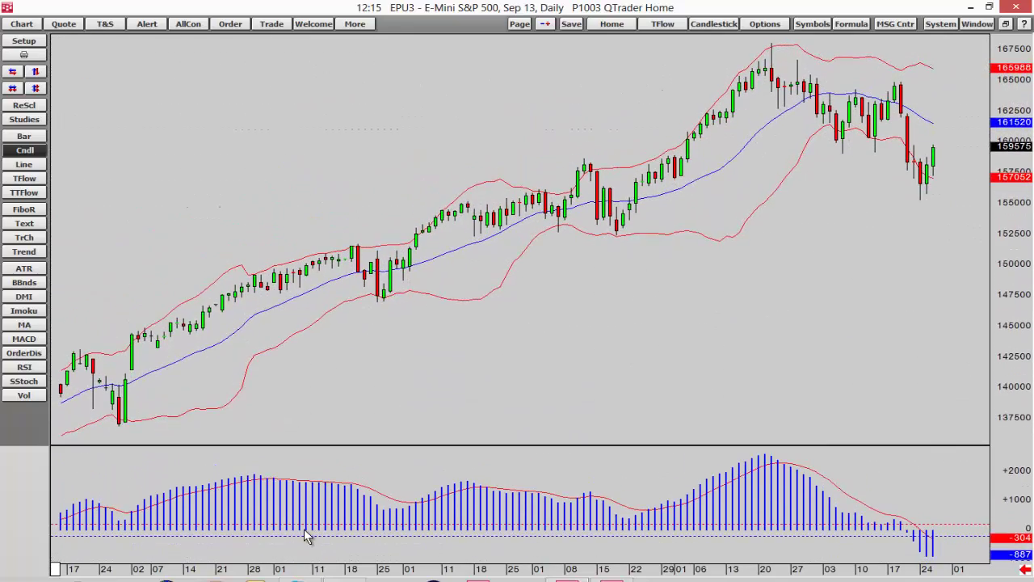
pyautogui.moveTo(318, 518); pyautogui.dragTo(780, 339)
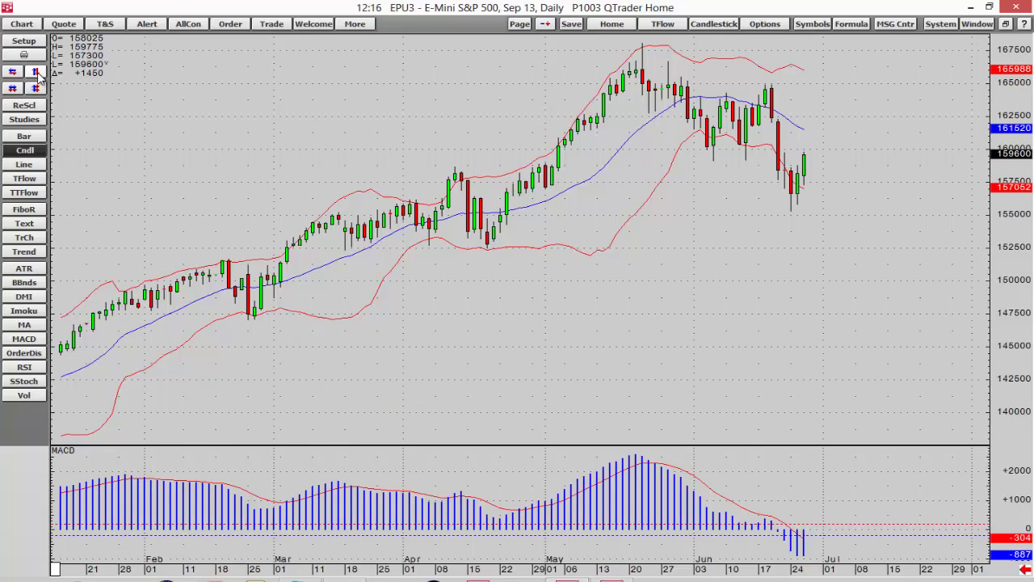
# - Scroll the price chart repeatedly up and down to examine different price ranges
pyautogui.click(42, 72)
pyautogui.click(42, 72)
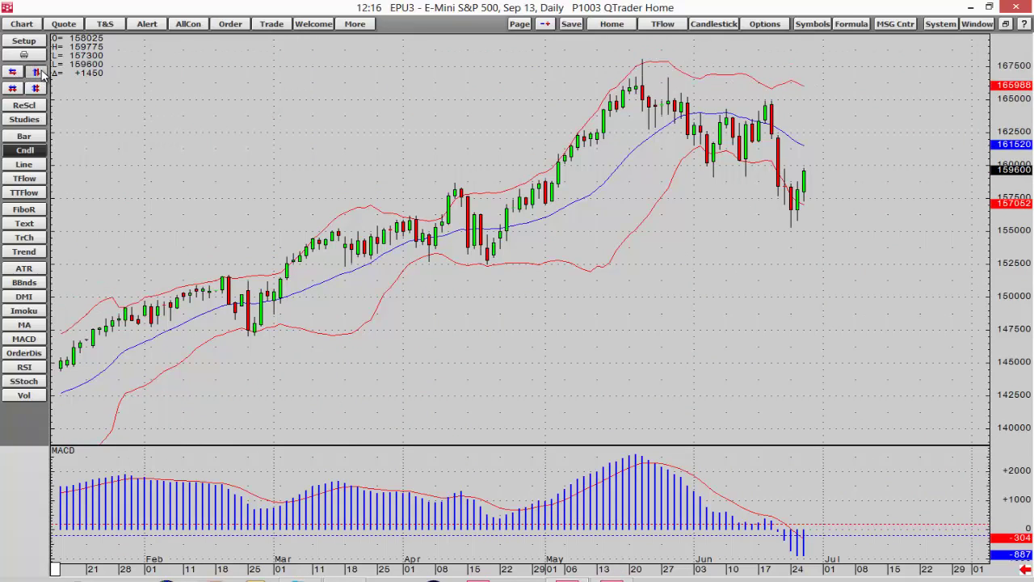
pyautogui.click(42, 72)
pyautogui.click(42, 72)
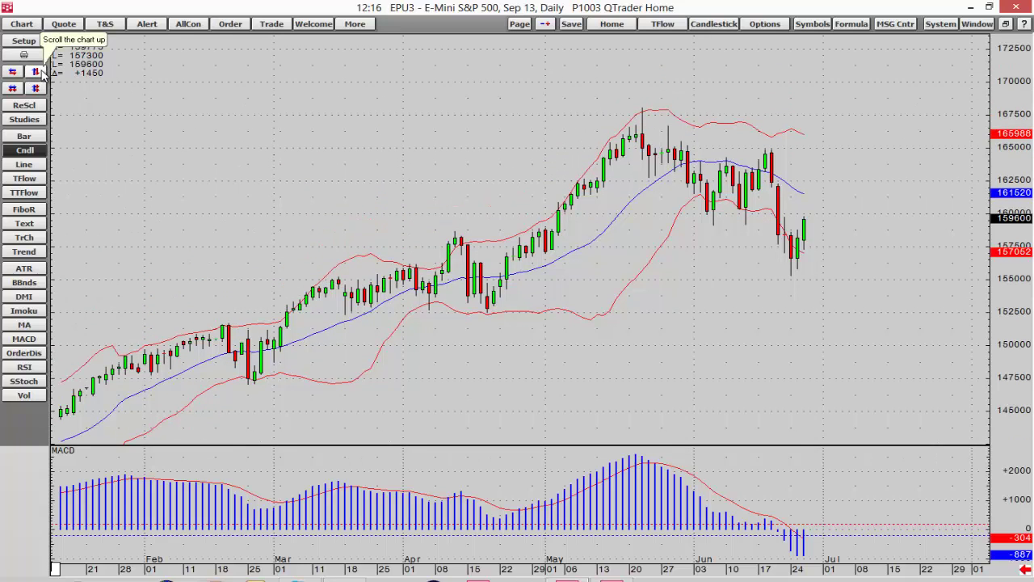
pyautogui.click(42, 71)
pyautogui.click(42, 72)
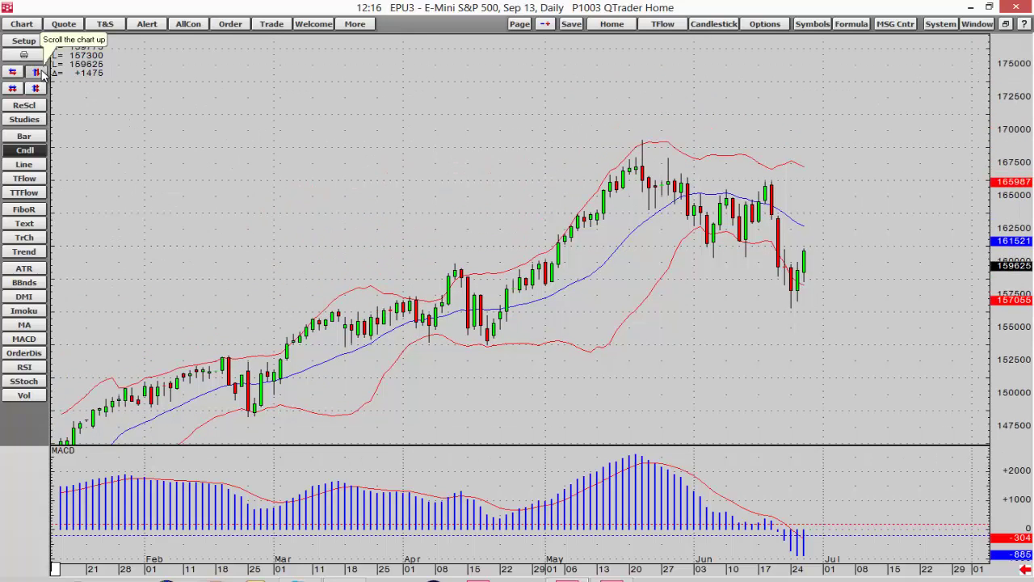
pyautogui.click(42, 72)
pyautogui.click(42, 72)
pyautogui.click(42, 72)
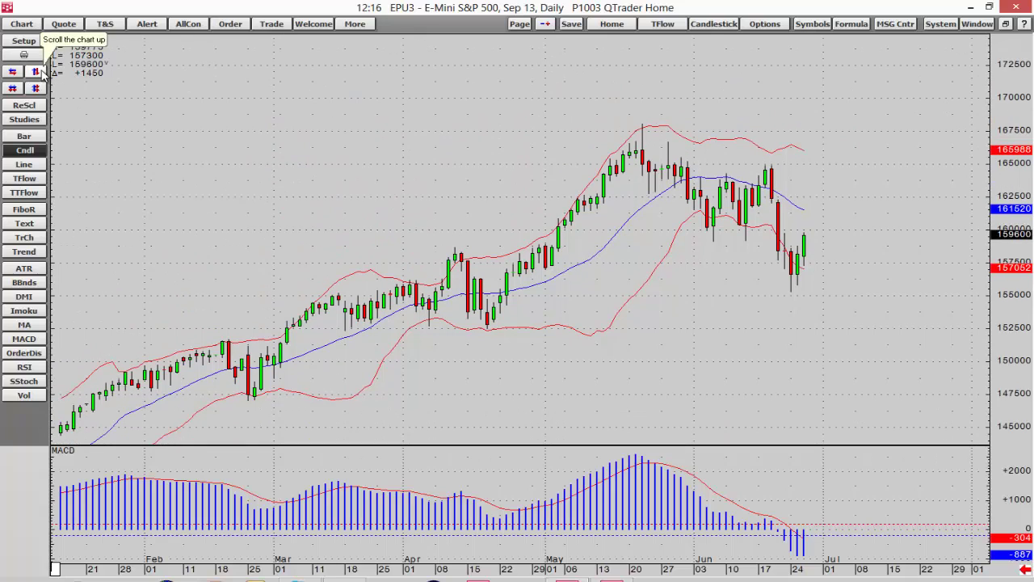
pyautogui.click(42, 72)
pyautogui.click(42, 72)
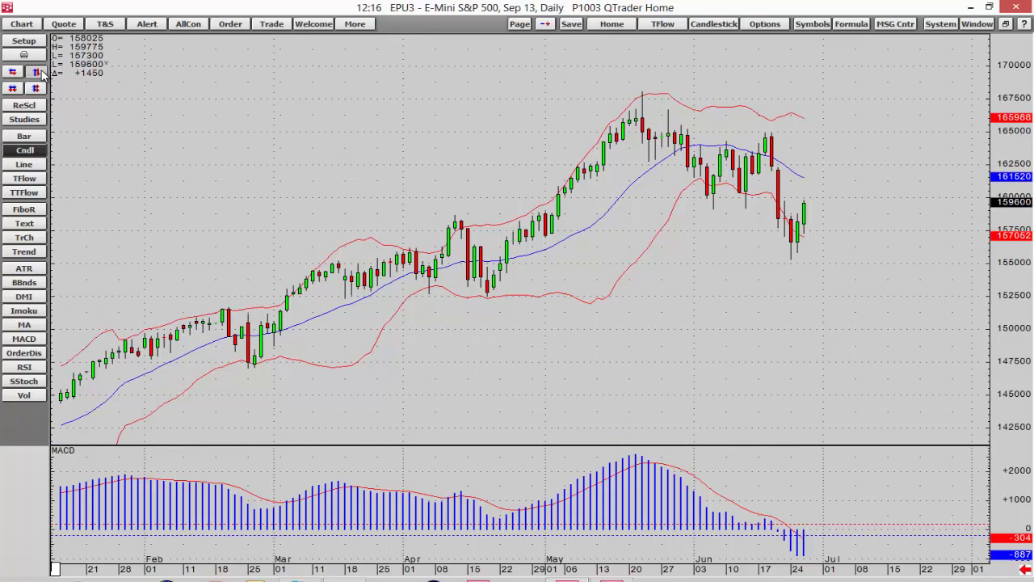
pyautogui.click(42, 72)
pyautogui.click(42, 72)
pyautogui.click(42, 72)
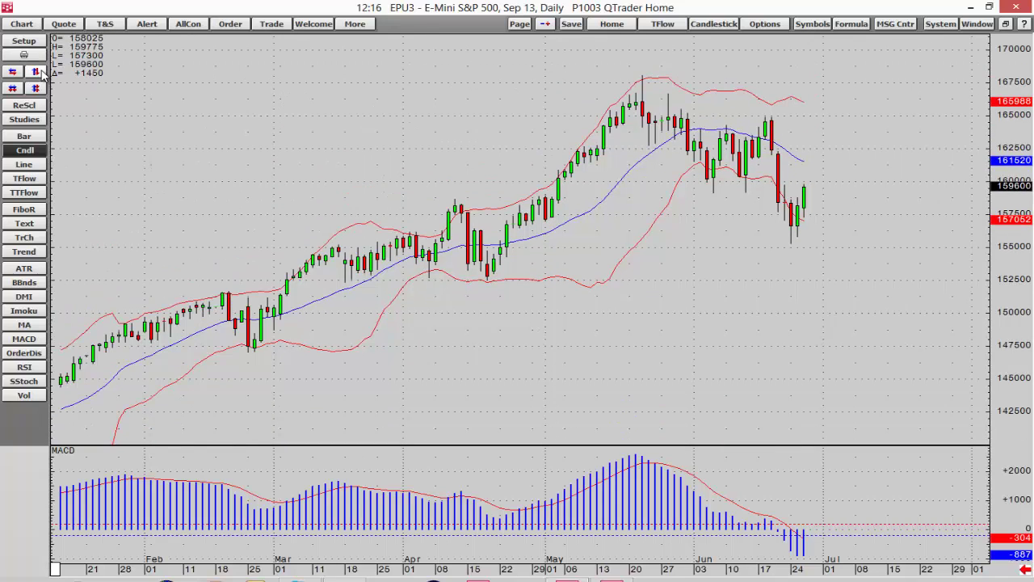
pyautogui.click(42, 72)
pyautogui.click(42, 72)
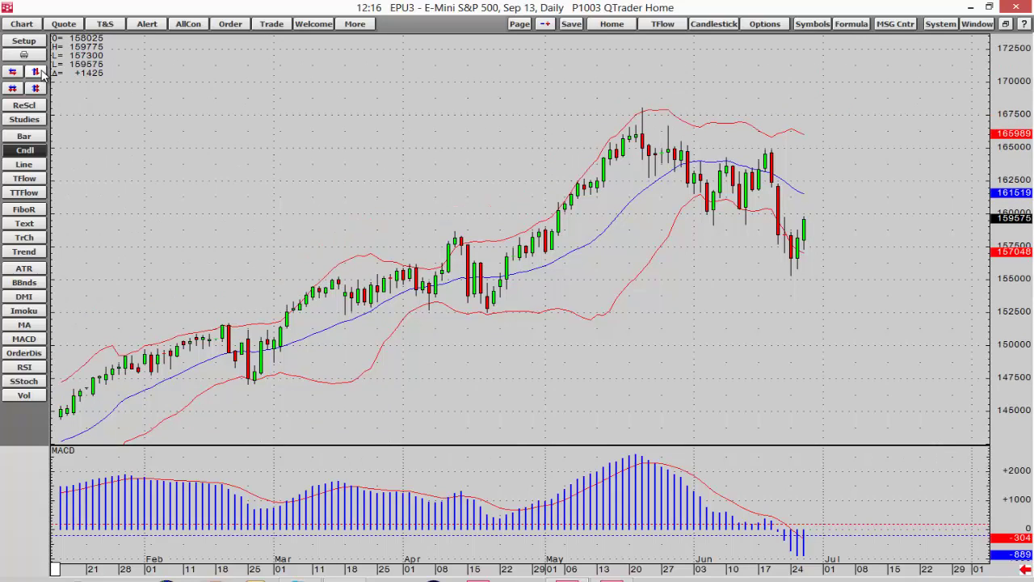
pyautogui.click(42, 72)
pyautogui.click(42, 72)
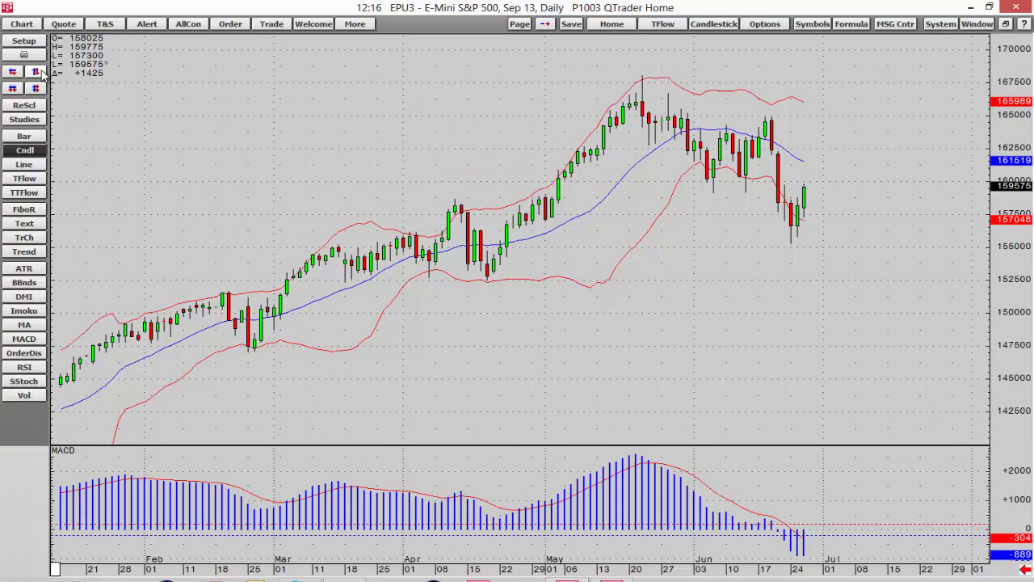
pyautogui.click(43, 72)
pyautogui.click(42, 72)
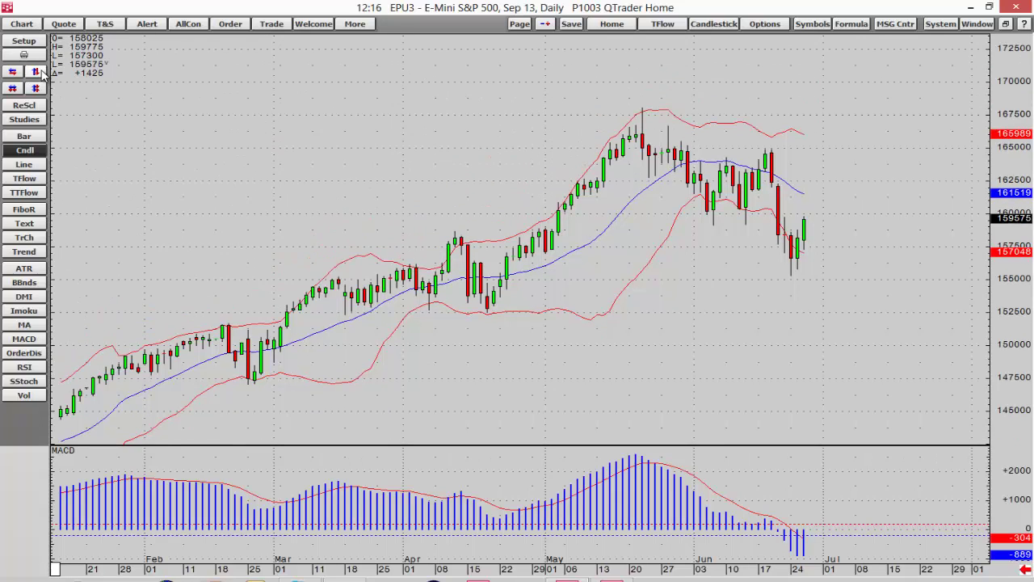
pyautogui.click(42, 72)
pyautogui.click(42, 72)
pyautogui.click(42, 72)
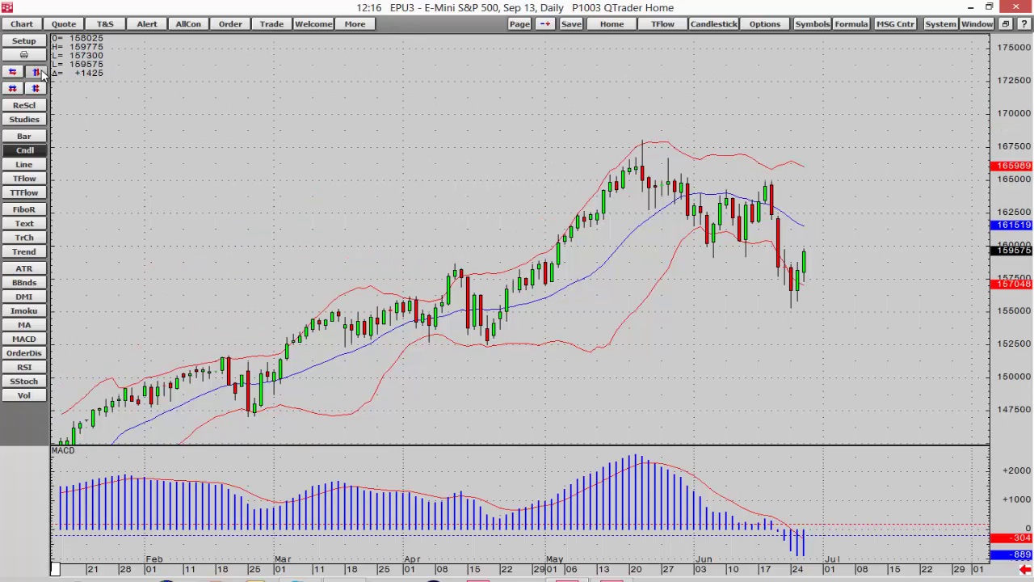
pyautogui.click(43, 72)
pyautogui.click(42, 72)
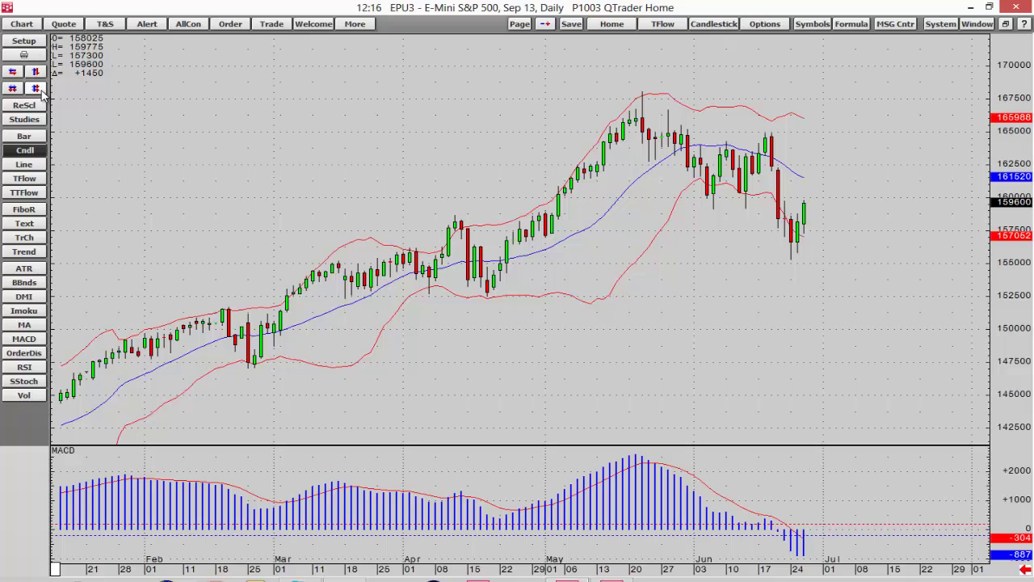
# - Expand and compress the chart's price scale to compare the vertical size of the candles
pyautogui.click(35, 88)
pyautogui.click(35, 88)
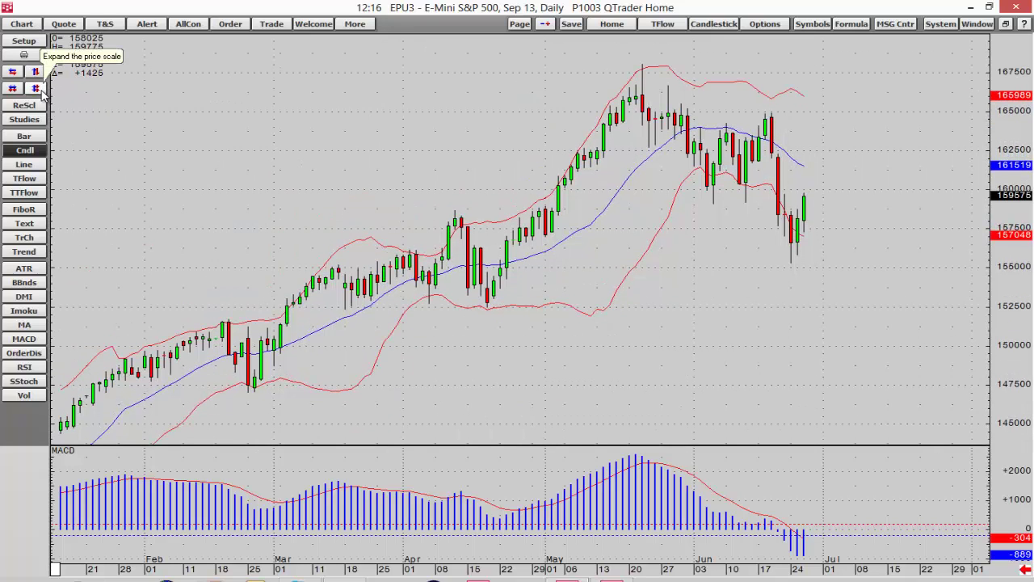
pyautogui.click(36, 88)
pyautogui.click(36, 88)
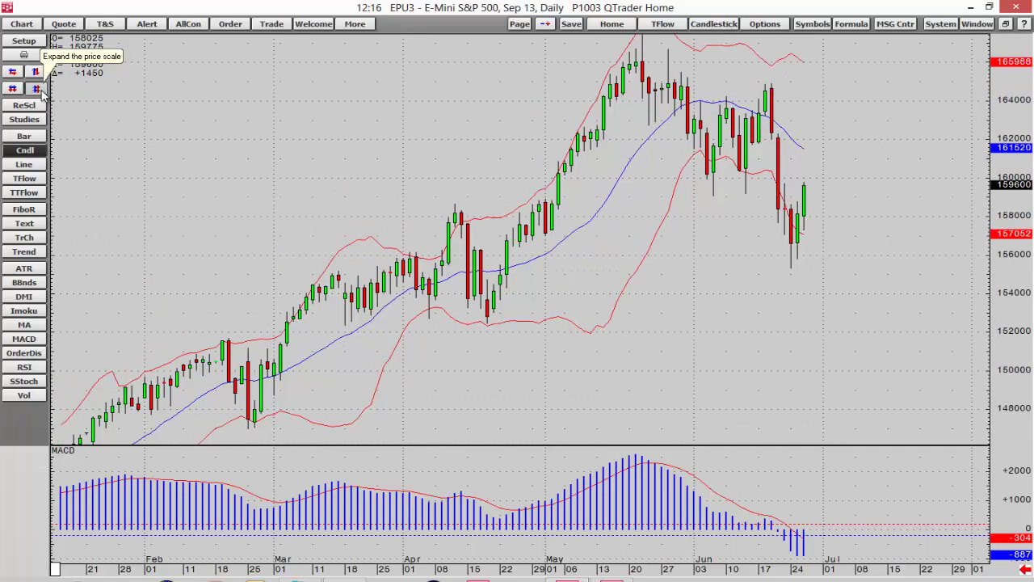
pyautogui.click(35, 88)
pyautogui.click(38, 89)
pyautogui.click(37, 89)
pyautogui.click(37, 89)
pyautogui.click(37, 89)
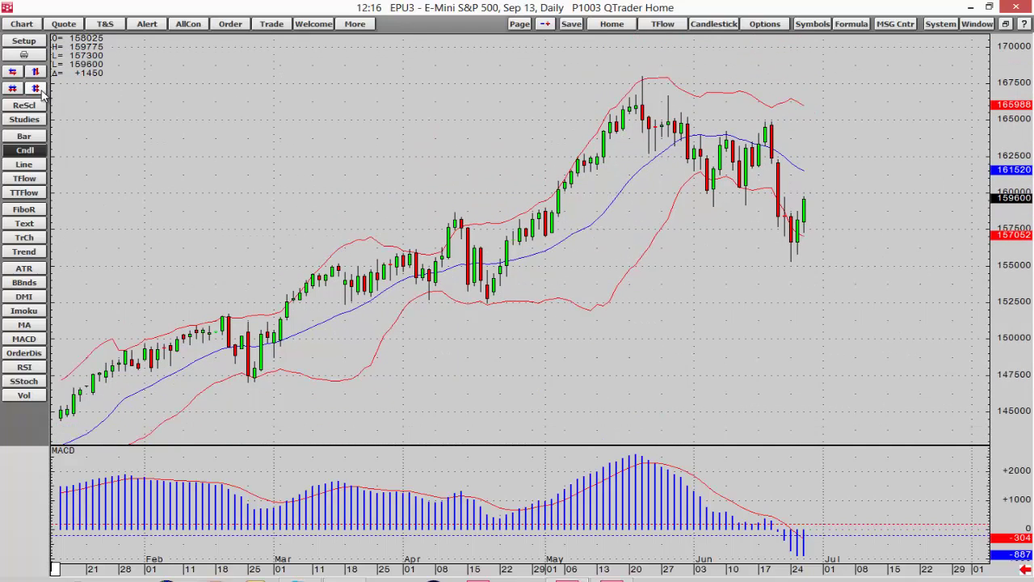
pyautogui.click(37, 89)
pyautogui.click(37, 89)
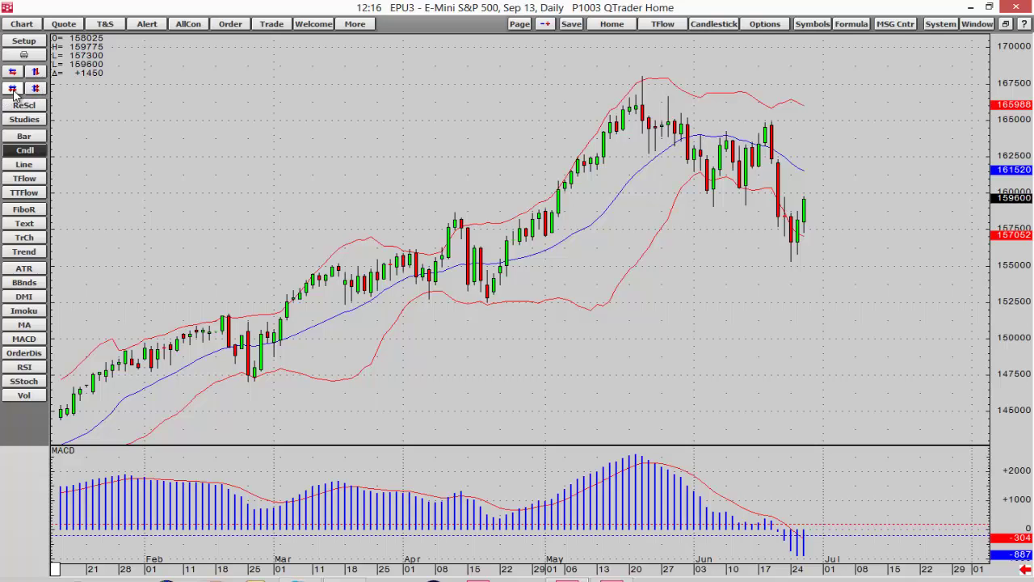
# - Expand and compress the chart's time scale to compare the bar spacing over different date ranges
pyautogui.click(12, 88)
pyautogui.click(12, 89)
pyautogui.click(12, 89)
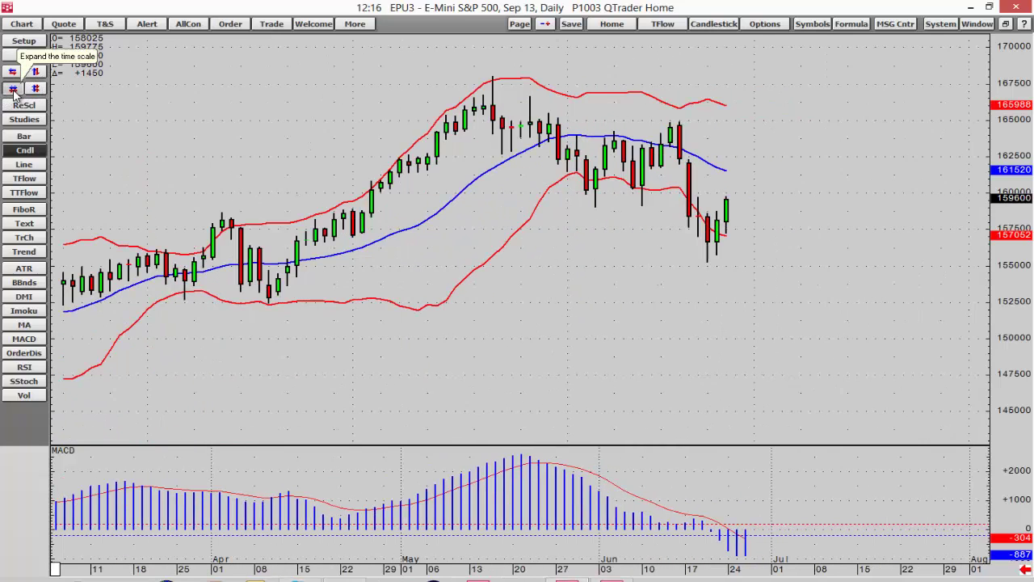
pyautogui.click(12, 89)
pyautogui.click(12, 89)
pyautogui.click(12, 89)
pyautogui.click(12, 88)
pyautogui.click(12, 88)
pyautogui.click(13, 89)
pyautogui.click(12, 89)
pyautogui.click(13, 89)
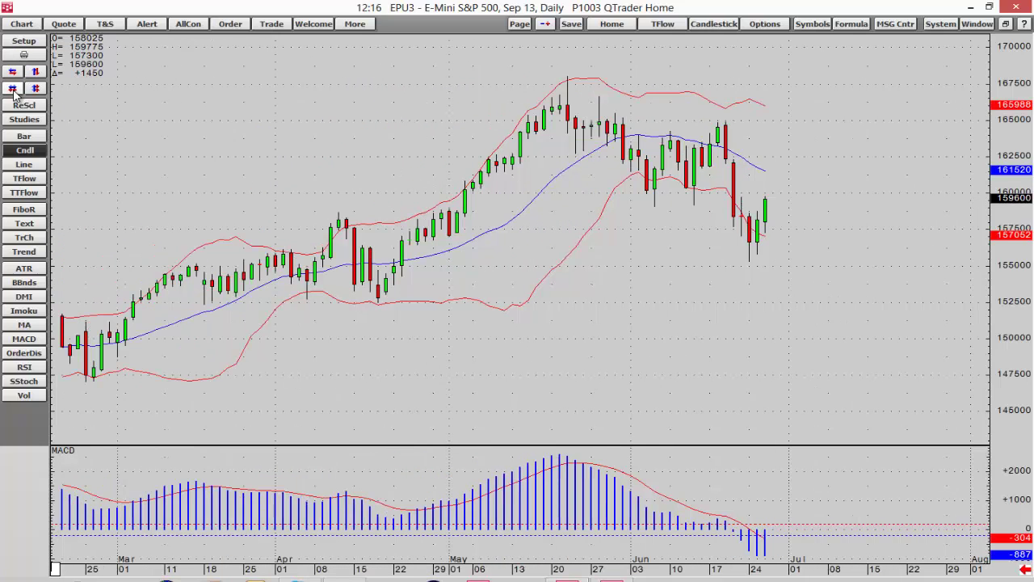
pyautogui.click(13, 89)
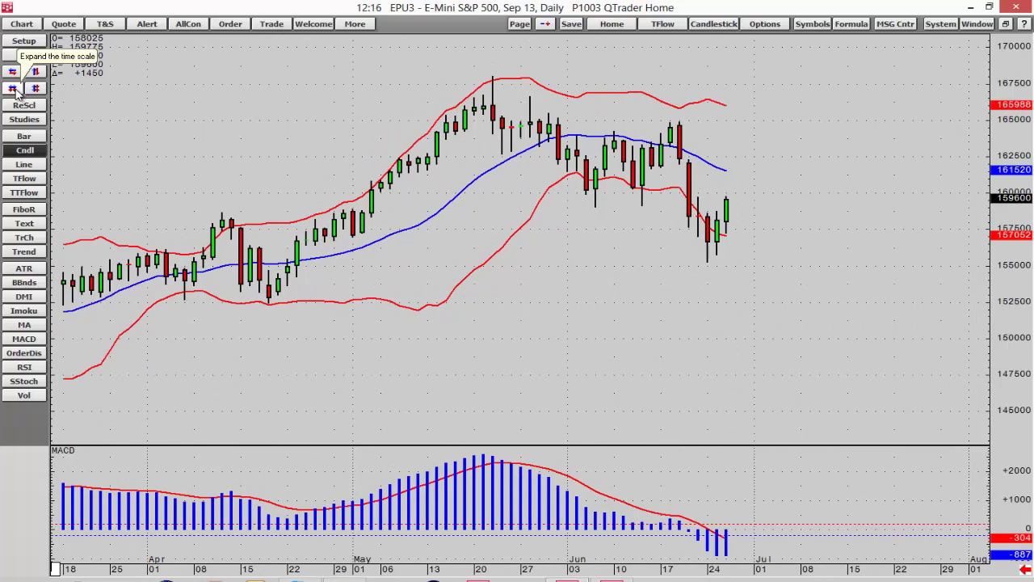
pyautogui.click(15, 91)
pyautogui.click(15, 90)
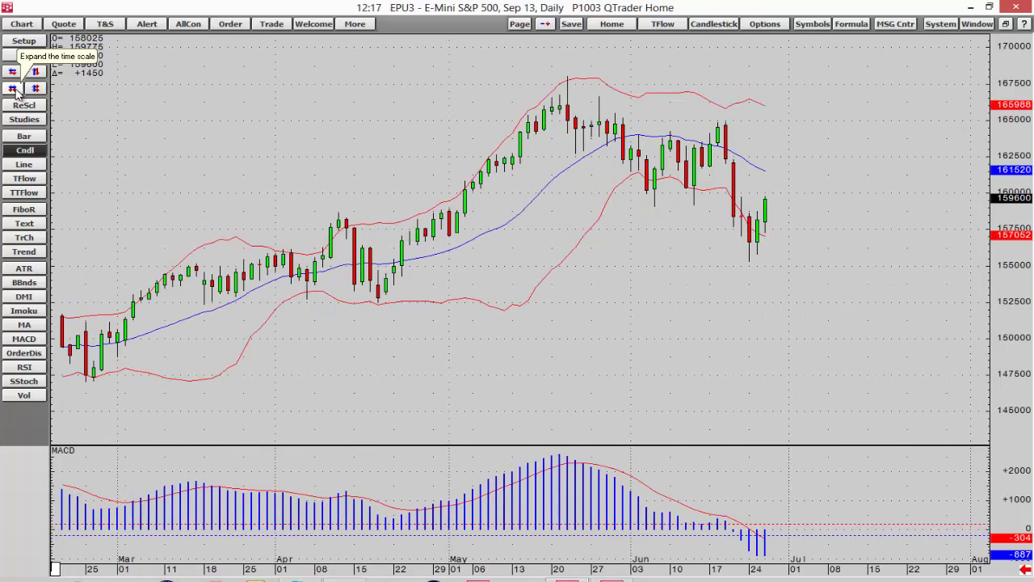
pyautogui.click(13, 89)
pyautogui.click(13, 89)
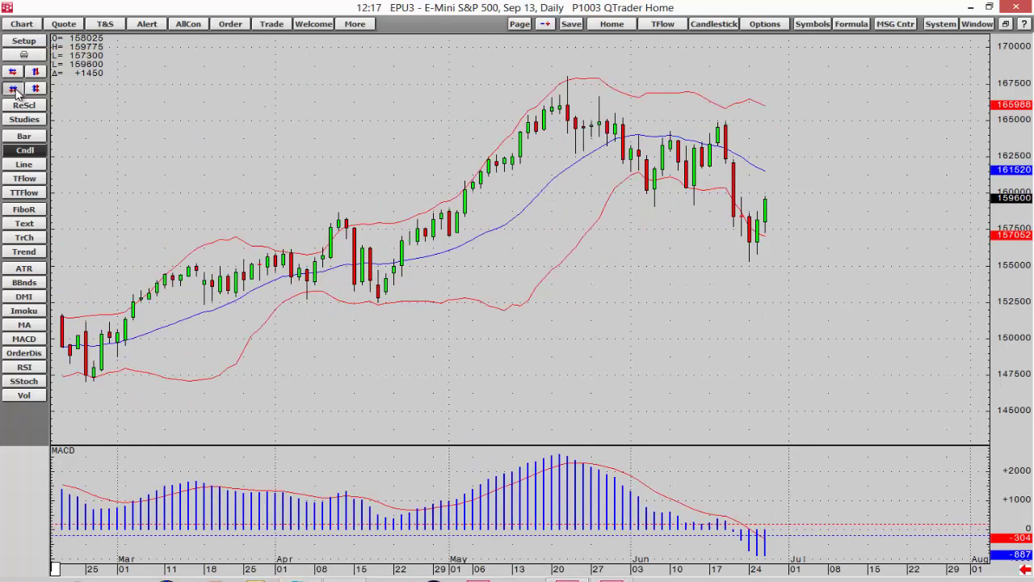
# - Scroll the chart repeatedly back through earlier dates to examine the price history and MACD
pyautogui.click(12, 72)
pyautogui.click(12, 72)
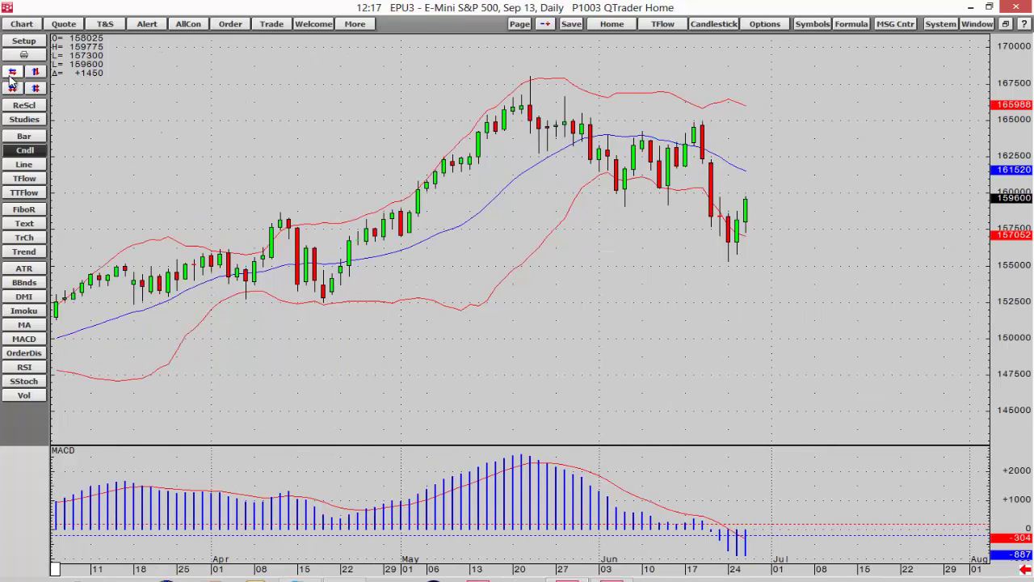
pyautogui.click(12, 72)
pyautogui.click(12, 72)
pyautogui.click(12, 72)
pyautogui.click(12, 72)
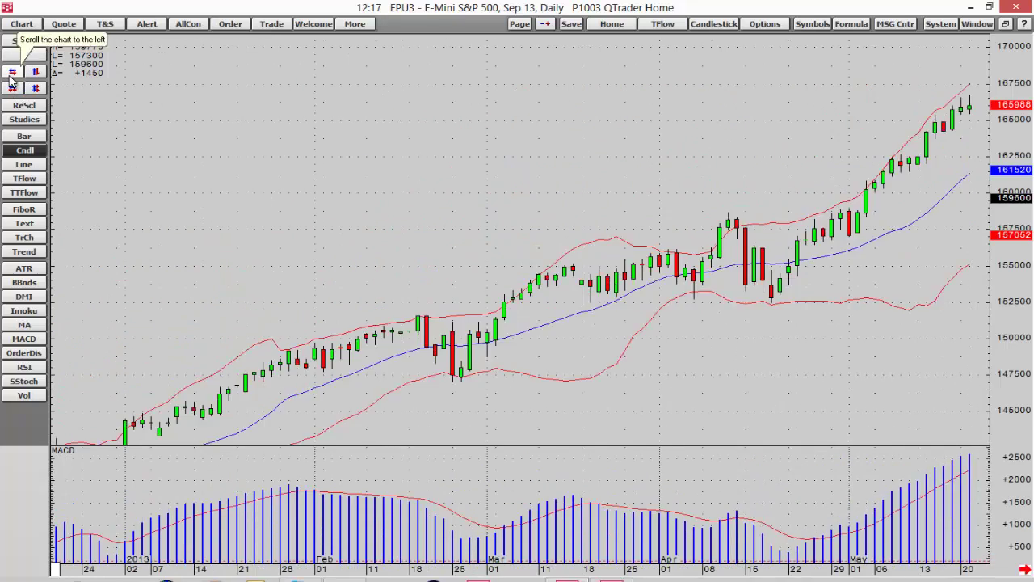
pyautogui.click(11, 74)
pyautogui.click(11, 75)
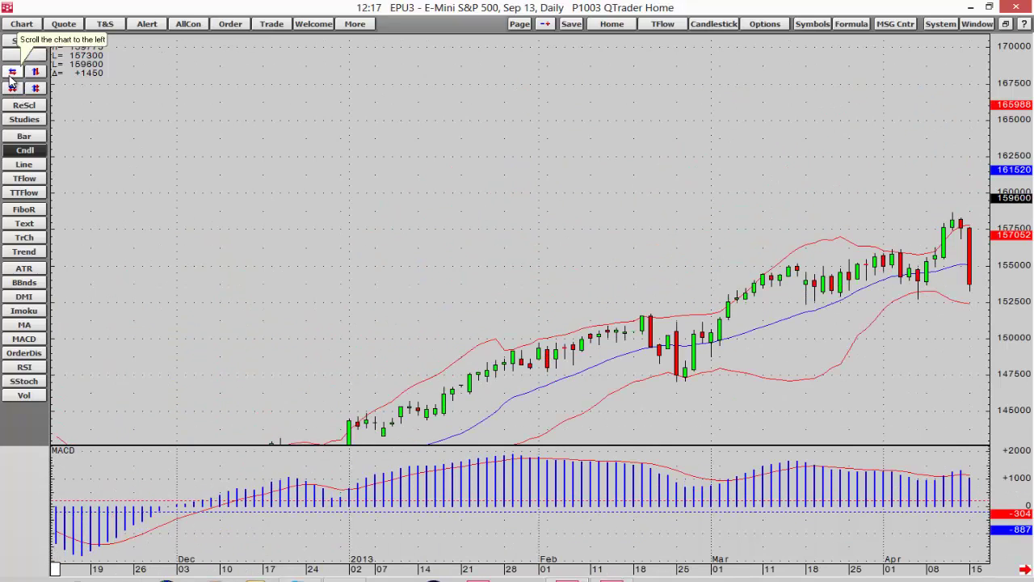
pyautogui.click(12, 74)
pyautogui.click(12, 73)
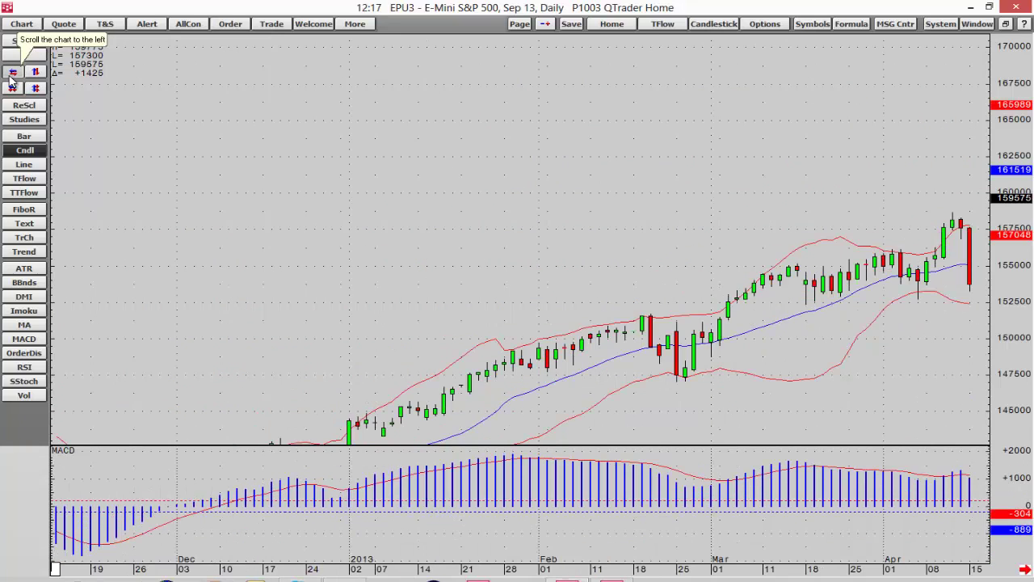
pyautogui.click(12, 74)
pyautogui.click(12, 72)
pyautogui.click(12, 72)
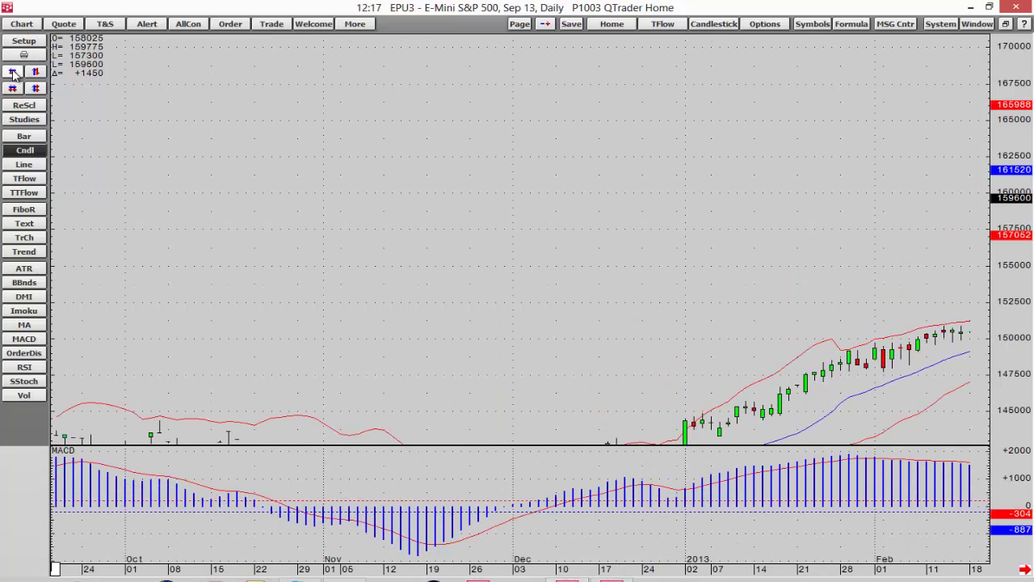
pyautogui.click(12, 72)
pyautogui.click(12, 73)
pyautogui.click(12, 72)
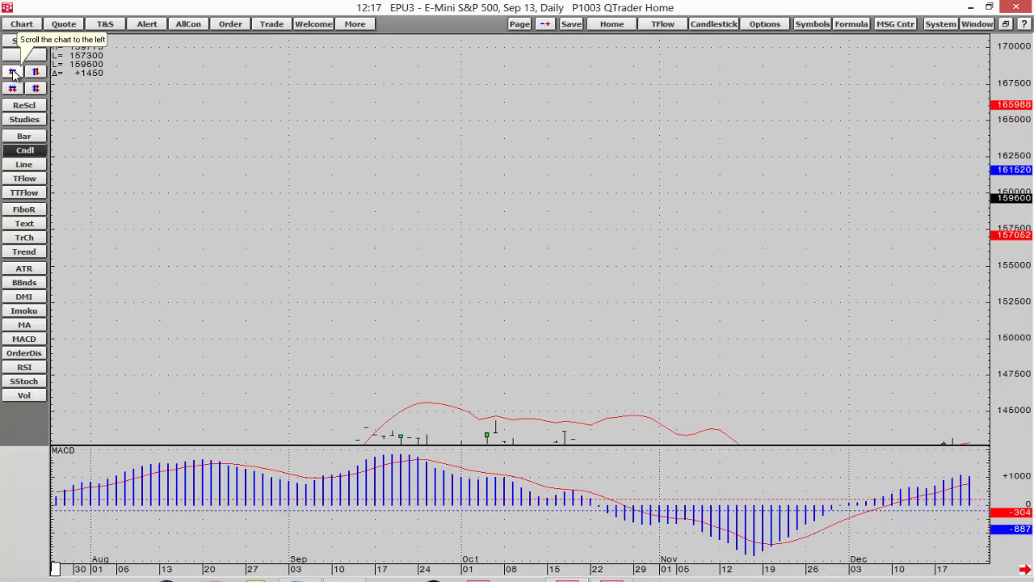
pyautogui.click(13, 73)
pyautogui.click(13, 73)
pyautogui.click(13, 73)
pyautogui.click(12, 73)
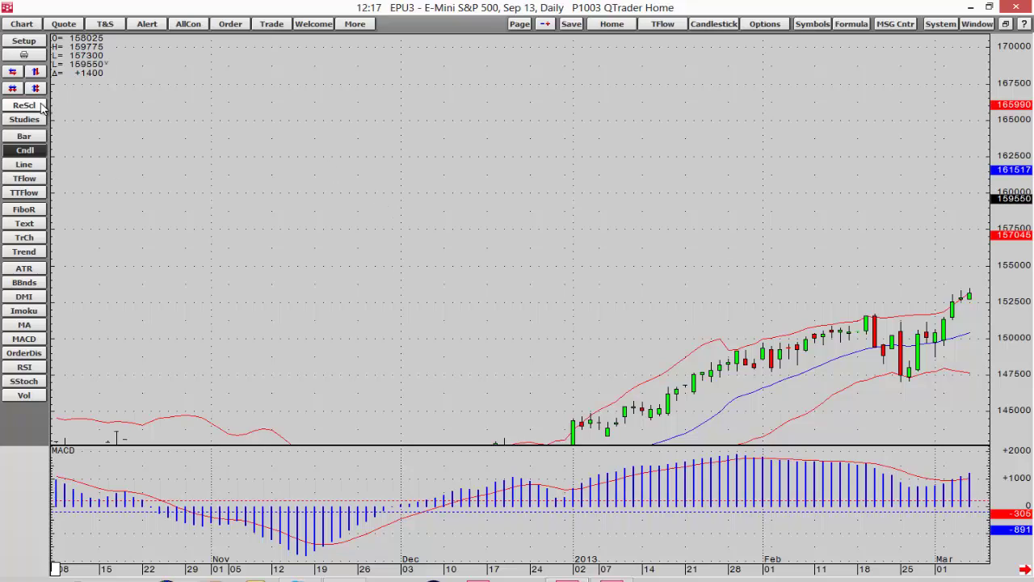
# - Rescale the price axis to fit the visible bars, and return the chart to the most recent dates
pyautogui.click(34, 108)
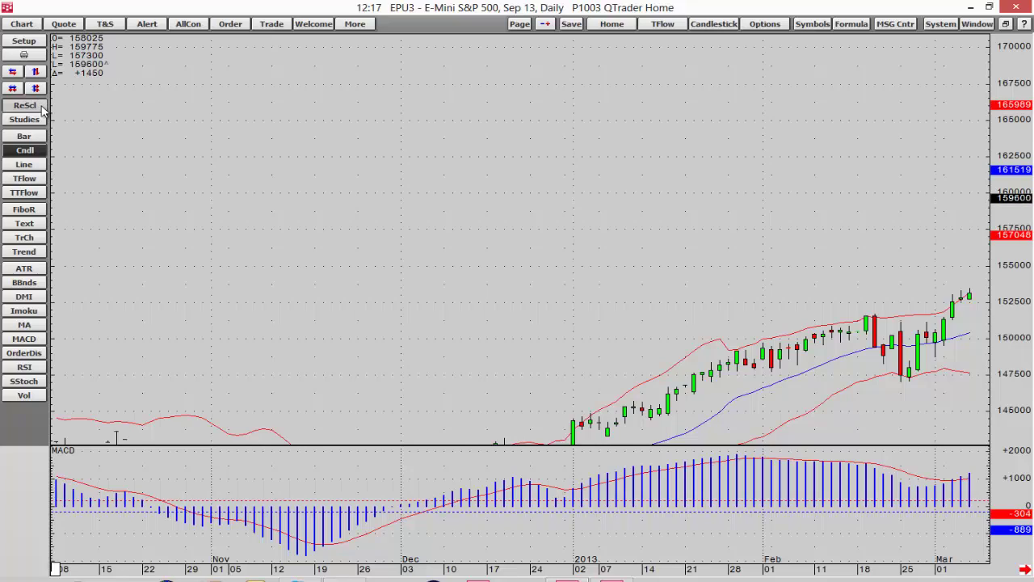
pyautogui.moveTo(362, 558); pyautogui.dragTo(443, 564)
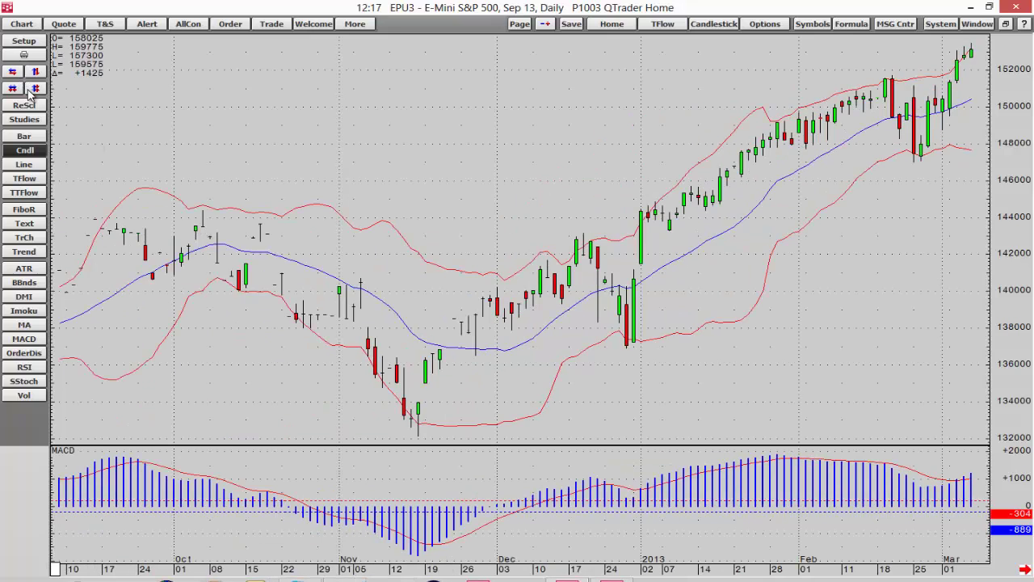
pyautogui.moveTo(403, 177); pyautogui.dragTo(590, 477)
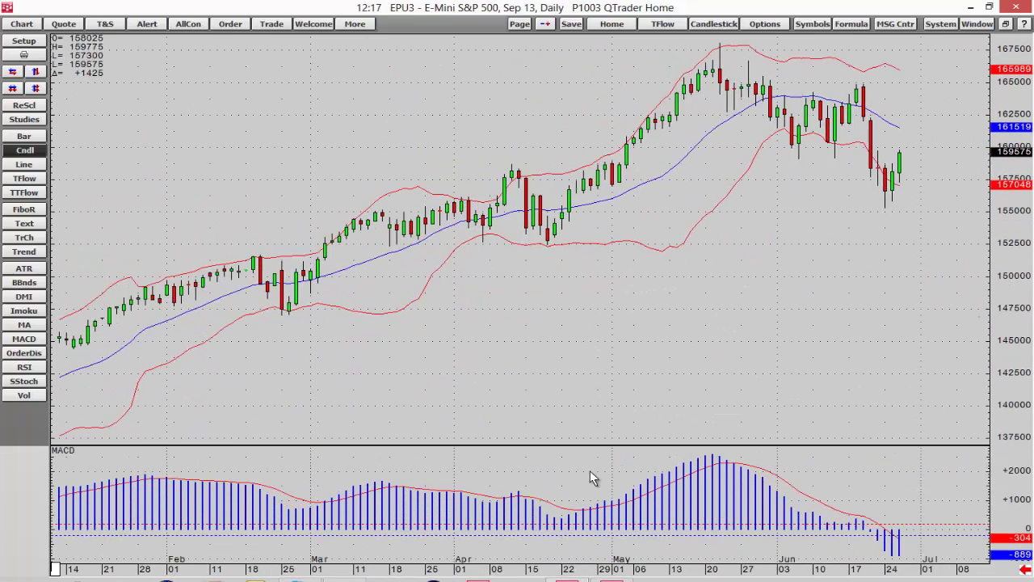
# - Examine the basic and custom study categories in the study manager, and close it without adding anything
pyautogui.click(43, 120)
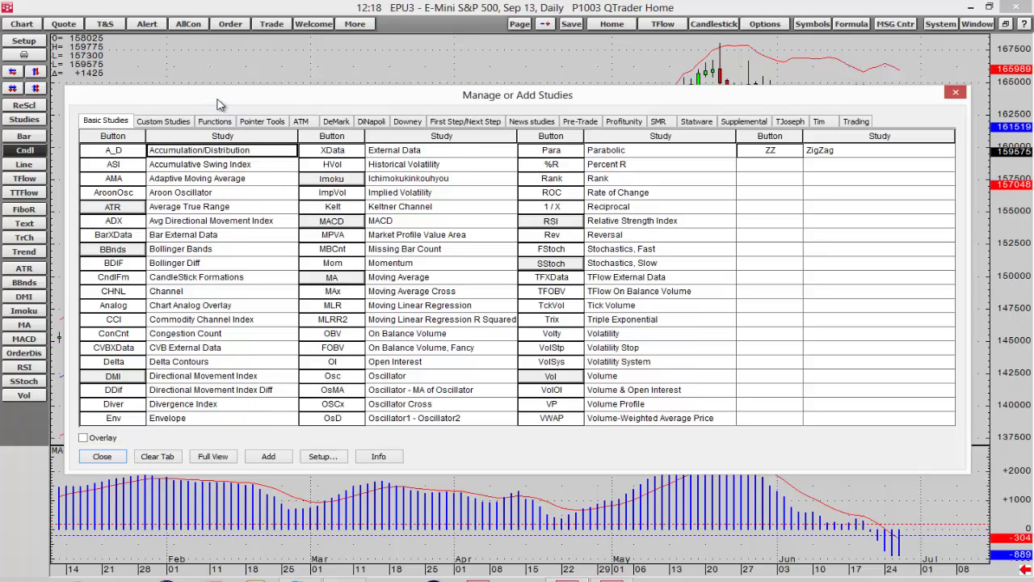
pyautogui.click(169, 121)
pyautogui.click(118, 121)
pyautogui.click(159, 121)
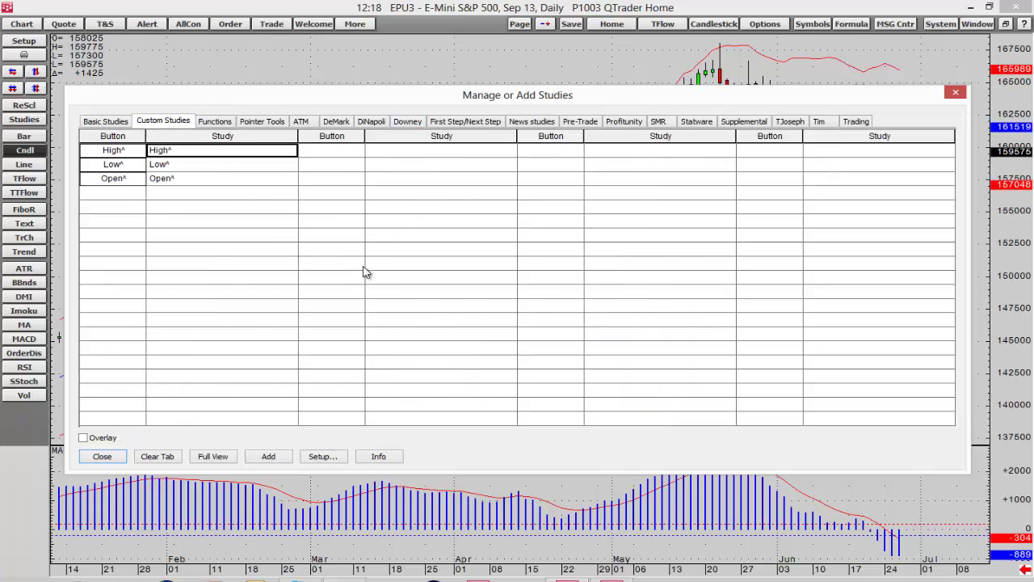
pyautogui.click(112, 459)
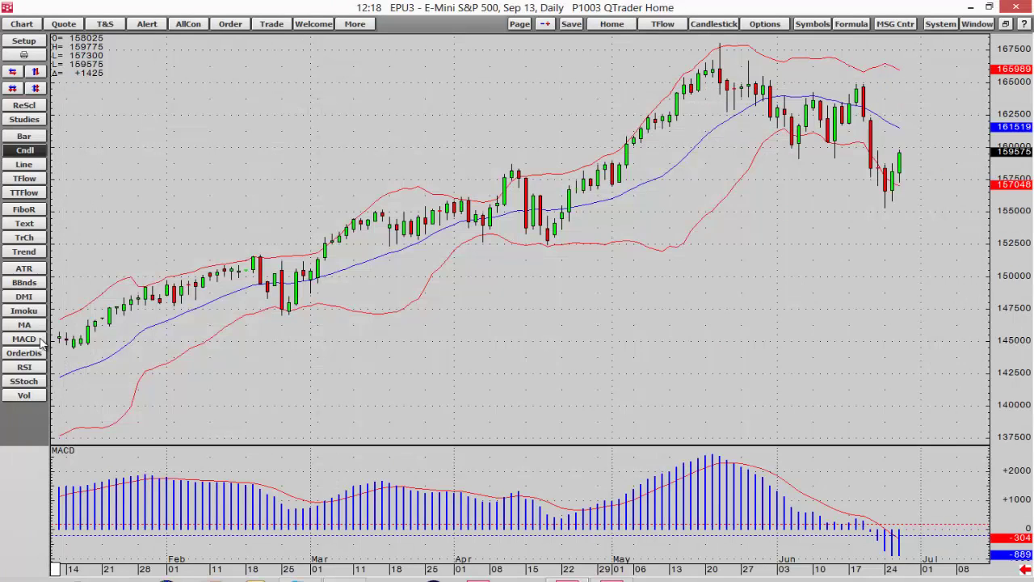
# - Add the Volume study from the Basic Studies category, applied to Candlestick, and check the volume of the 12 Mar 13 bar
pyautogui.rightClick(161, 133)
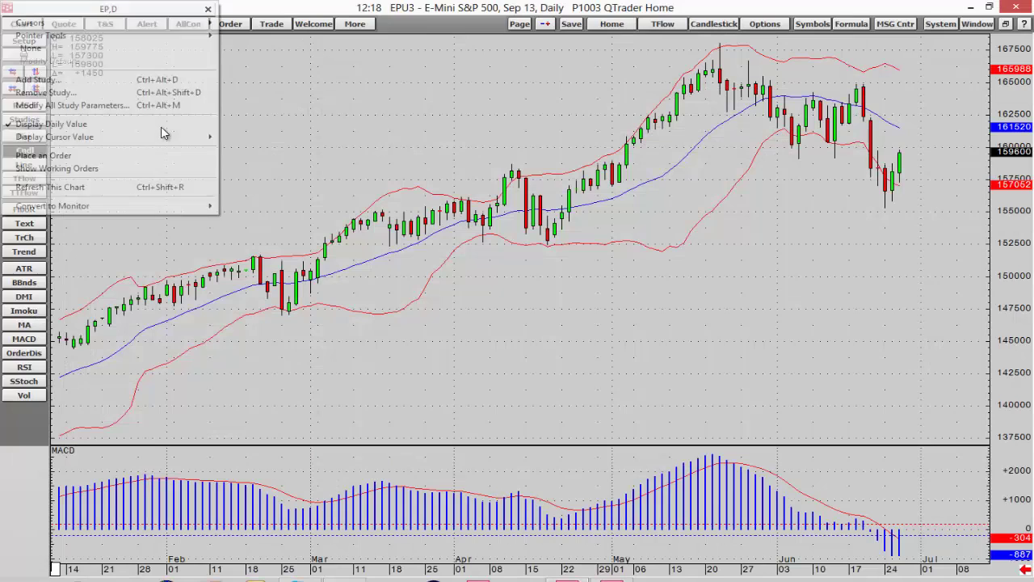
pyautogui.click(359, 144)
pyautogui.rightClick(356, 139)
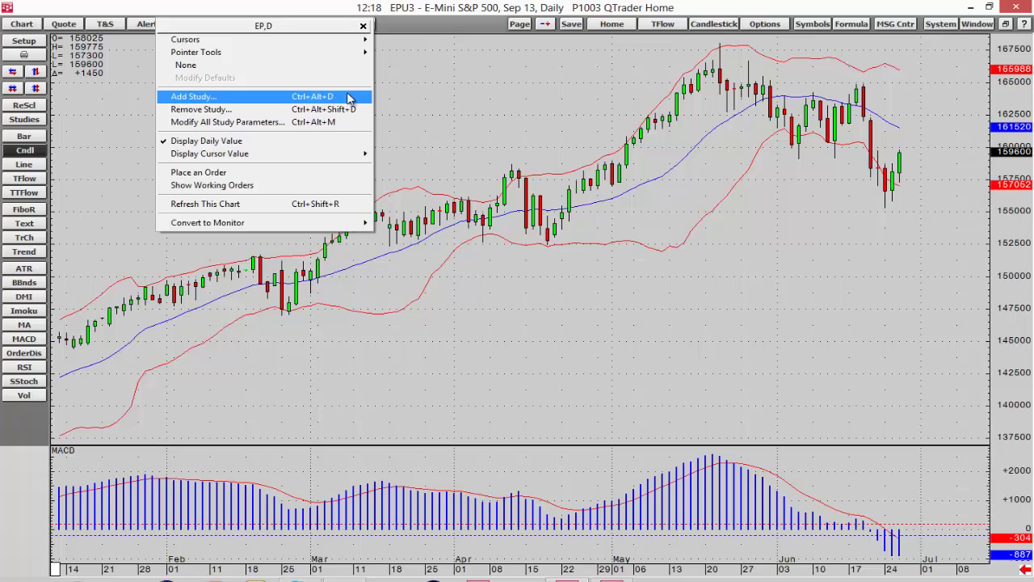
pyautogui.click(349, 98)
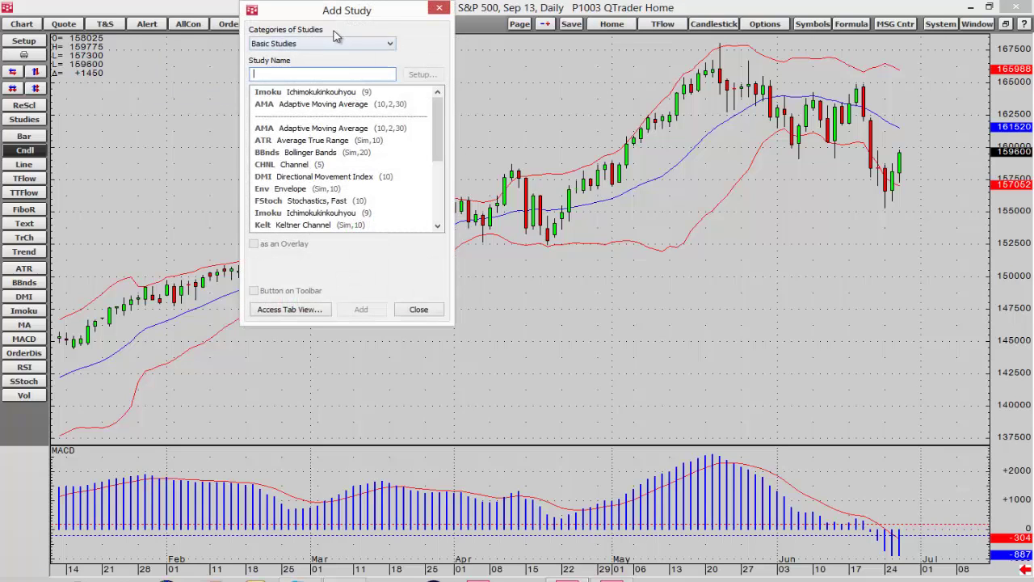
pyautogui.moveTo(314, 17); pyautogui.dragTo(339, 96)
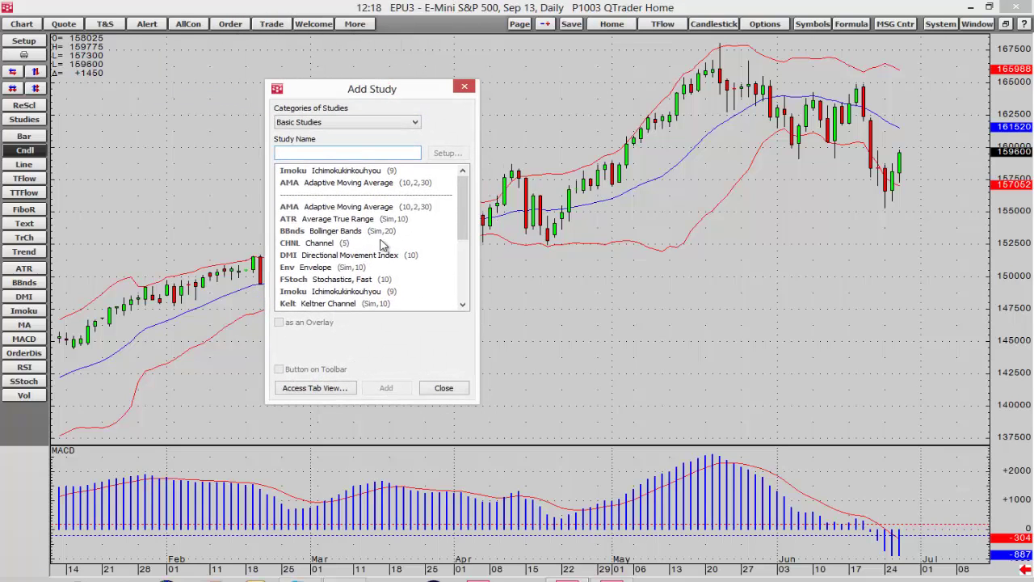
pyautogui.scroll(-1, 463, 218)
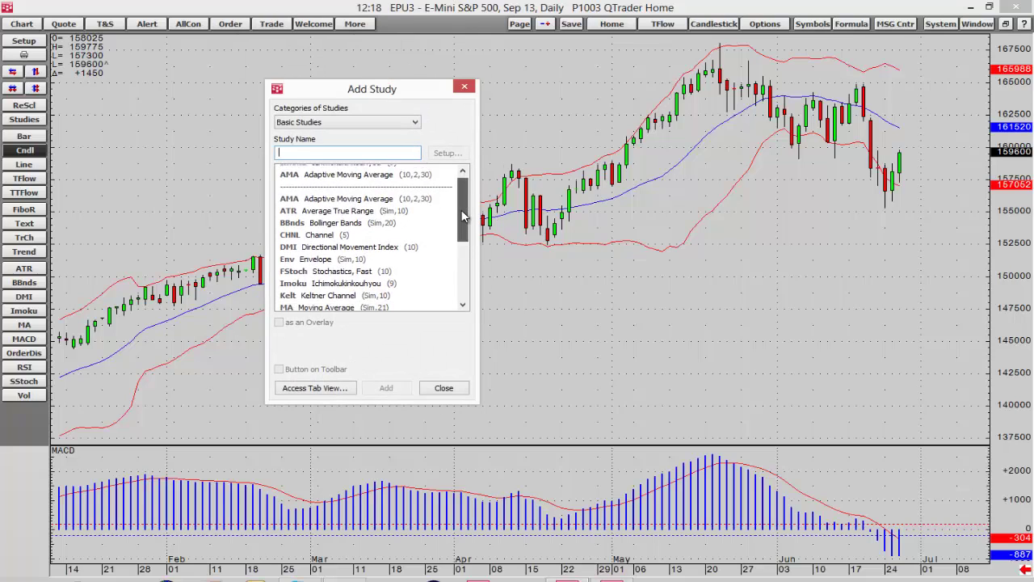
pyautogui.moveTo(462, 216); pyautogui.dragTo(473, 273)
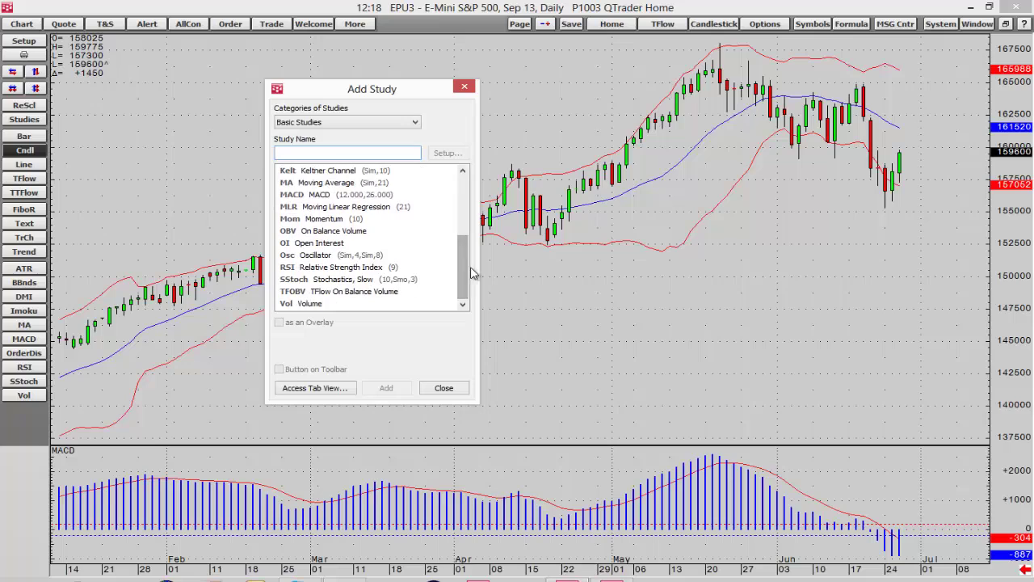
pyautogui.click(387, 304)
pyautogui.click(336, 352)
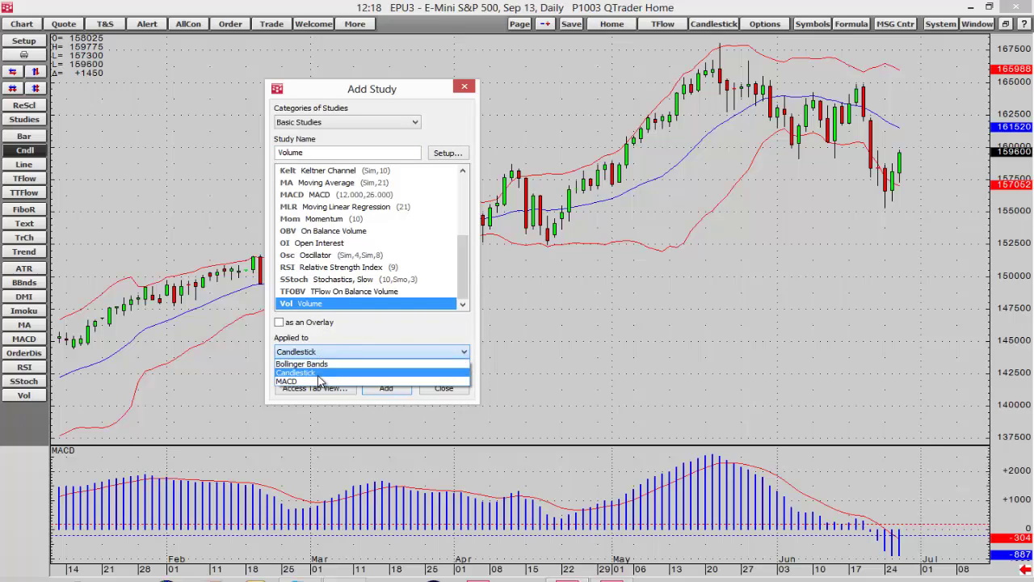
pyautogui.click(320, 375)
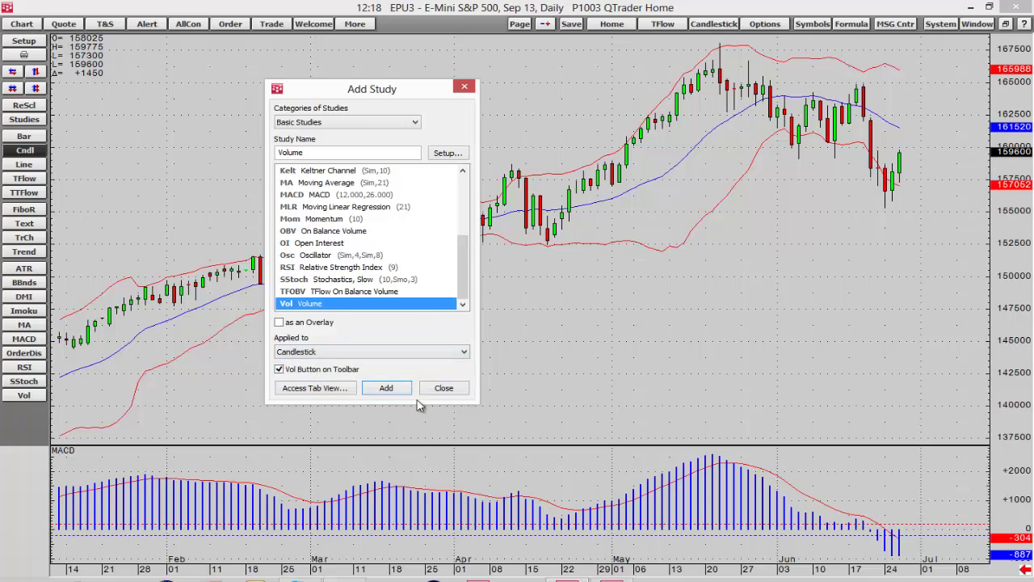
pyautogui.click(394, 392)
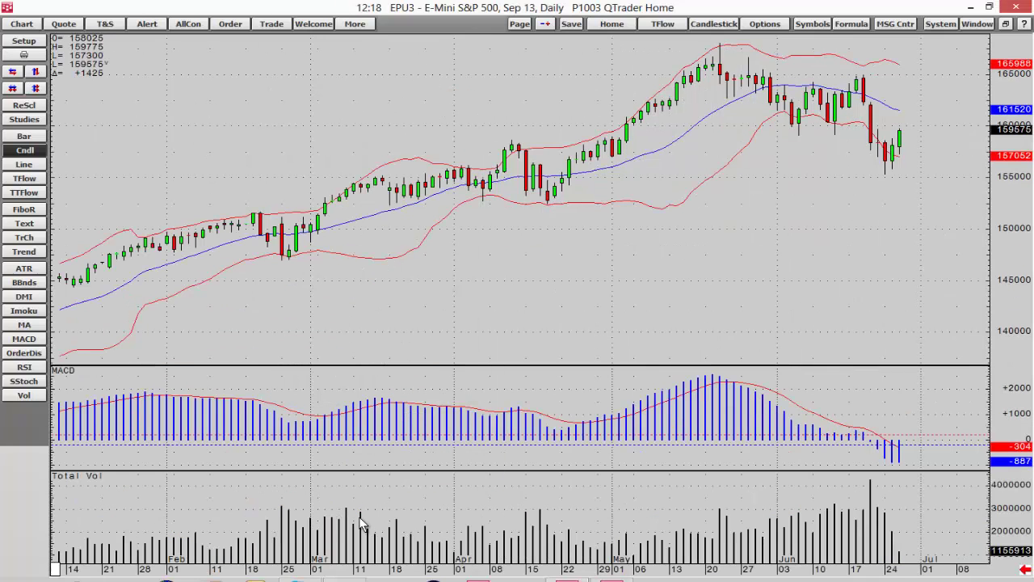
pyautogui.moveTo(361, 523)
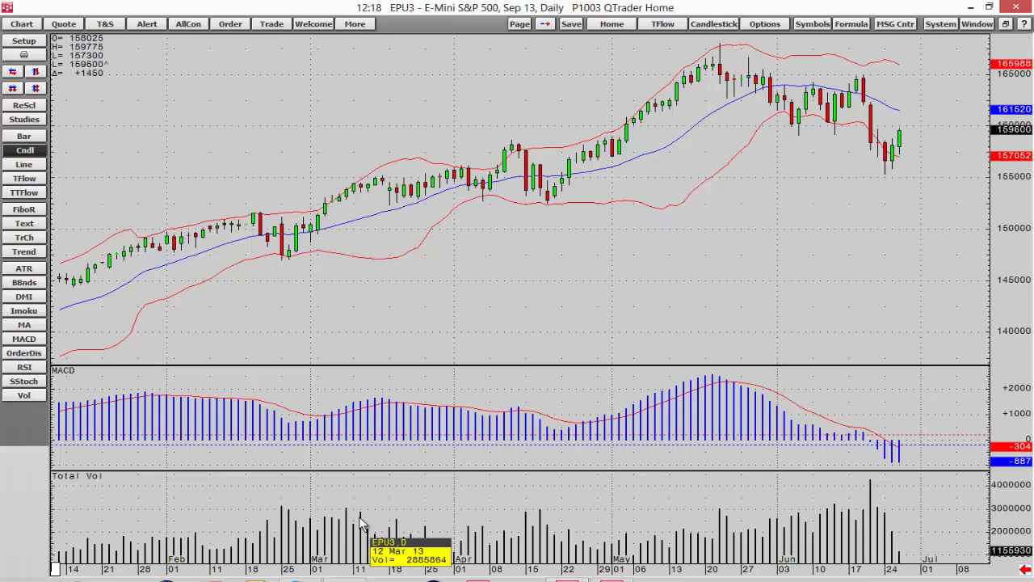
# - Remove the Volume and MACD studies from the chart, keeping the Bollinger Bands
pyautogui.rightClick(463, 240)
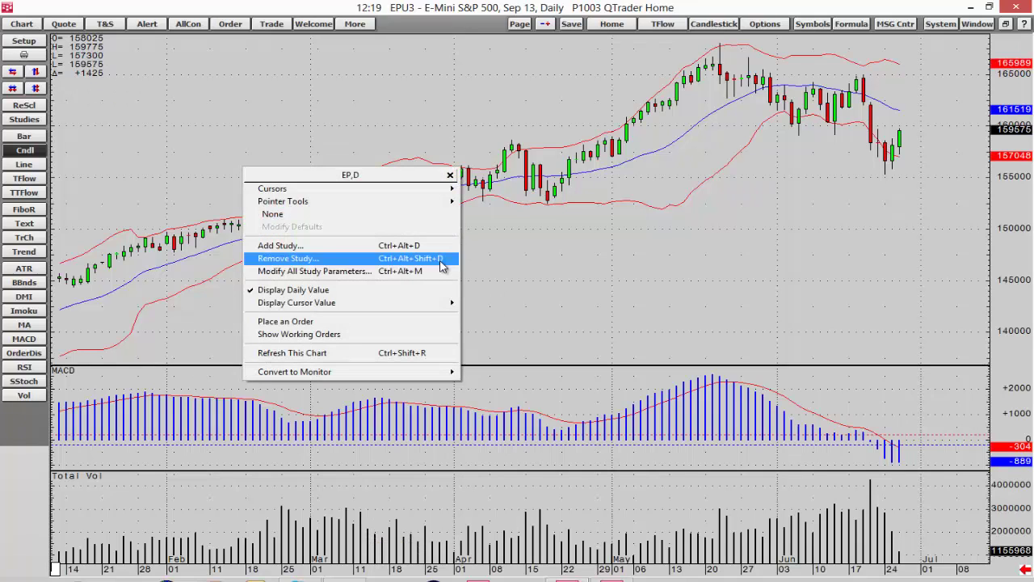
pyautogui.click(442, 262)
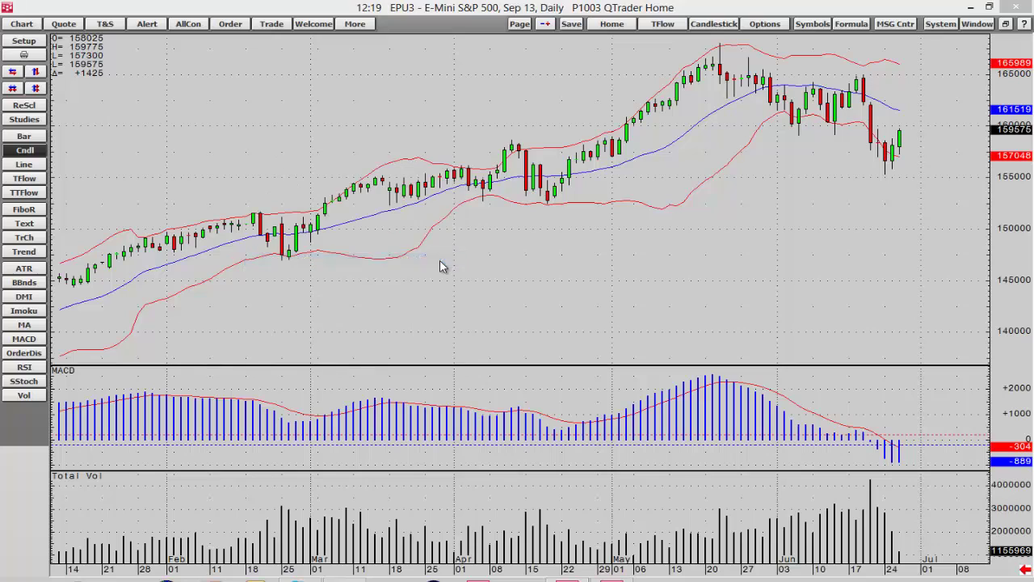
pyautogui.click(391, 225)
pyautogui.click(384, 235)
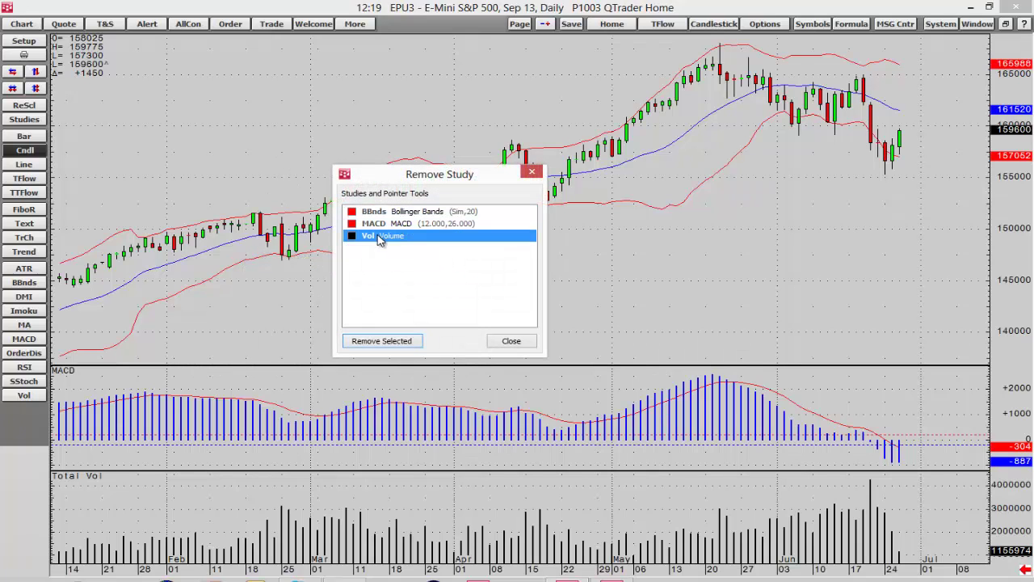
pyautogui.click(381, 341)
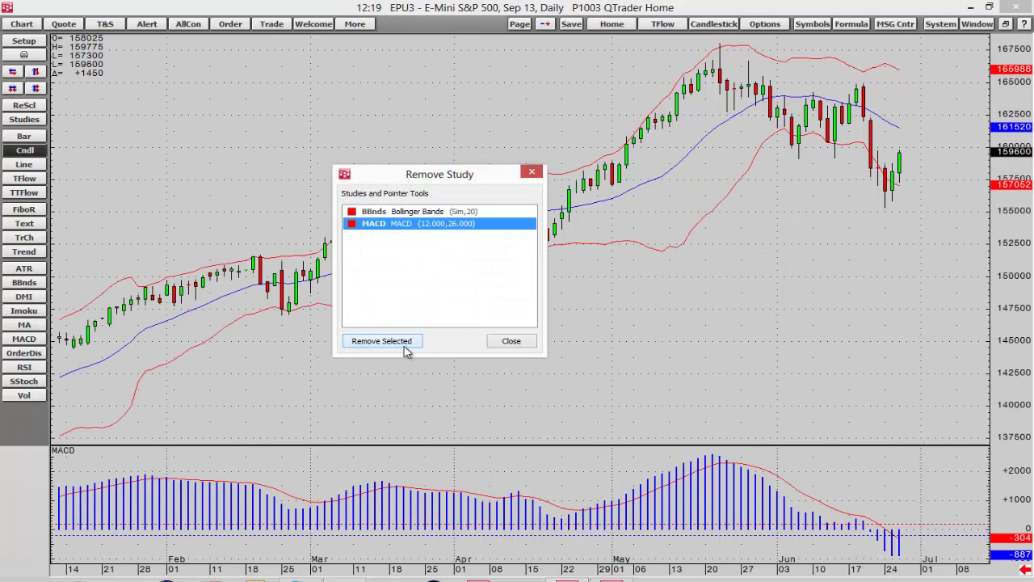
pyautogui.click(407, 349)
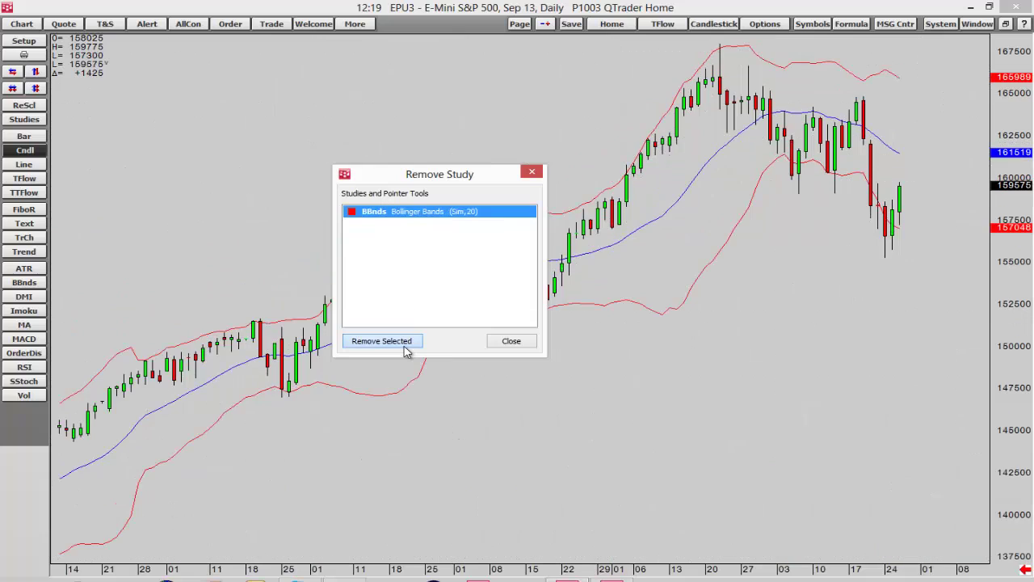
pyautogui.click(511, 341)
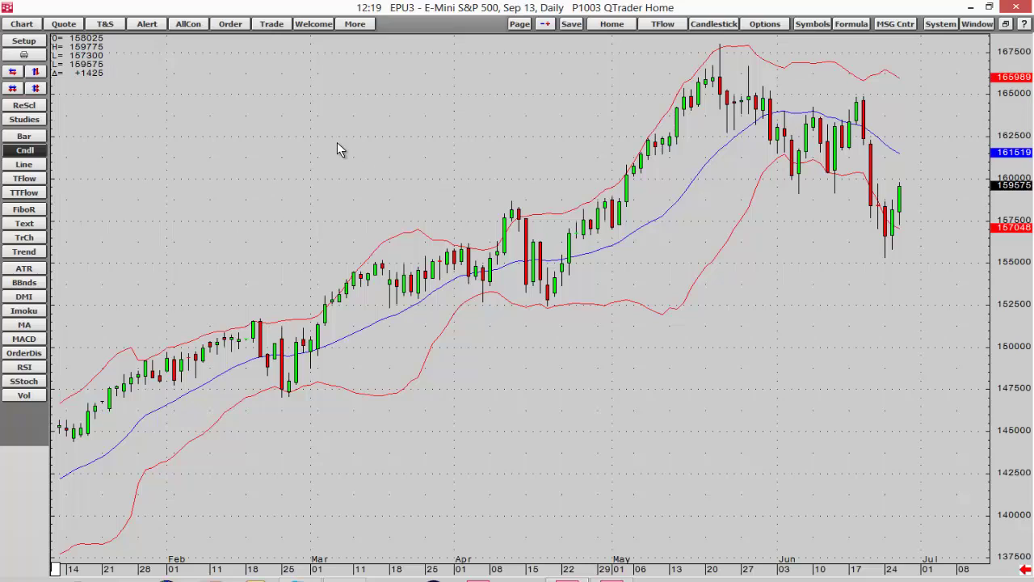
# - Set the Bollinger Bands period to 21 in the study parameters and review the price source options, keeping Close
pyautogui.rightClick(227, 113)
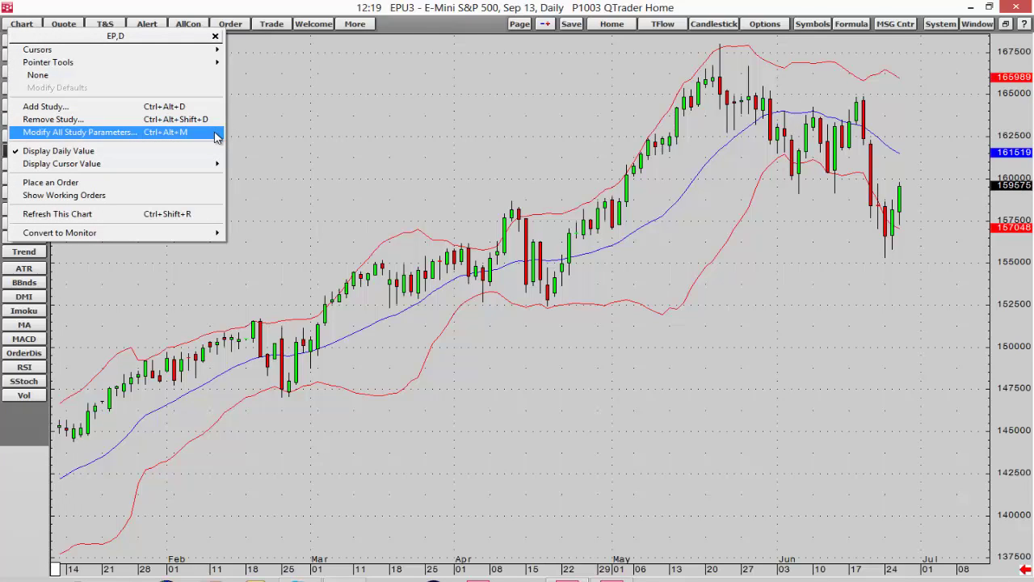
pyautogui.click(215, 135)
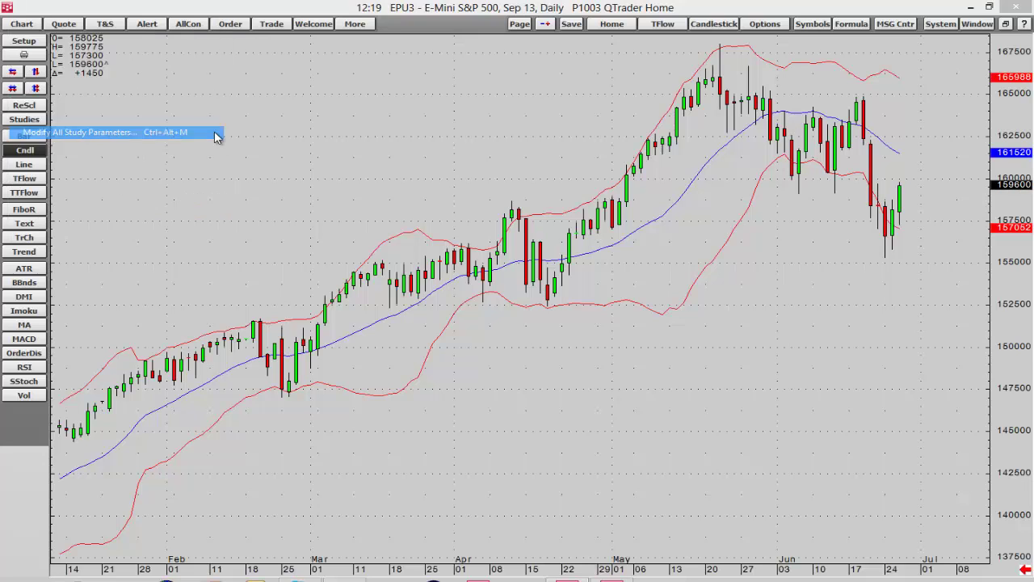
pyautogui.moveTo(234, 81); pyautogui.dragTo(366, 146)
pyautogui.click(404, 210)
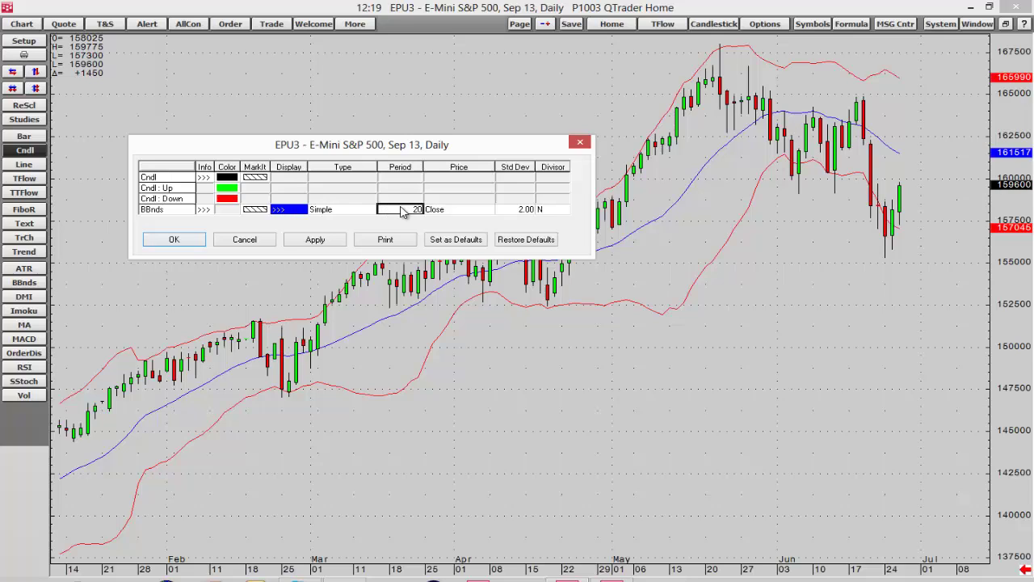
pyautogui.press('BackSpace')
pyautogui.write('1')
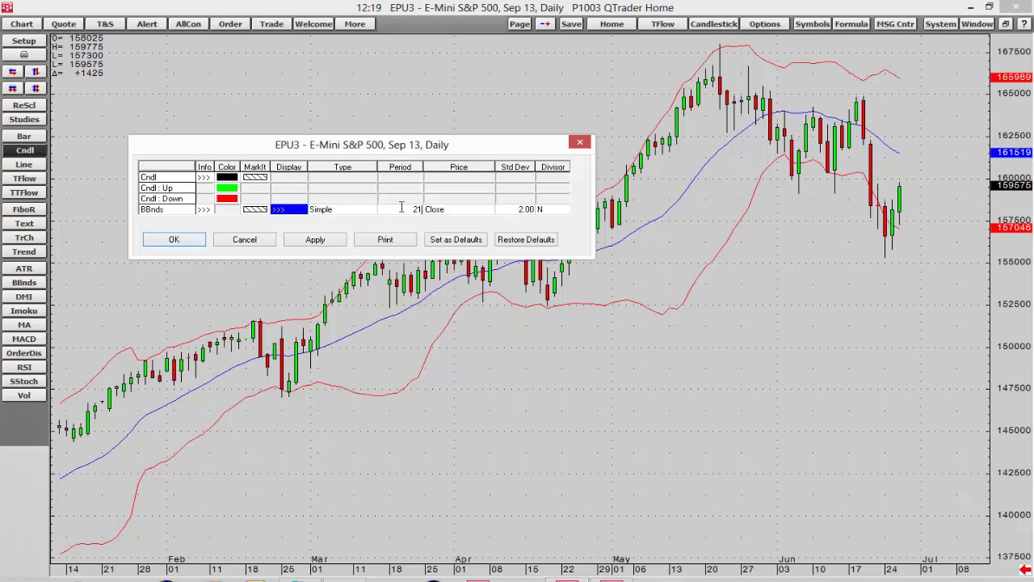
pyautogui.click(460, 210)
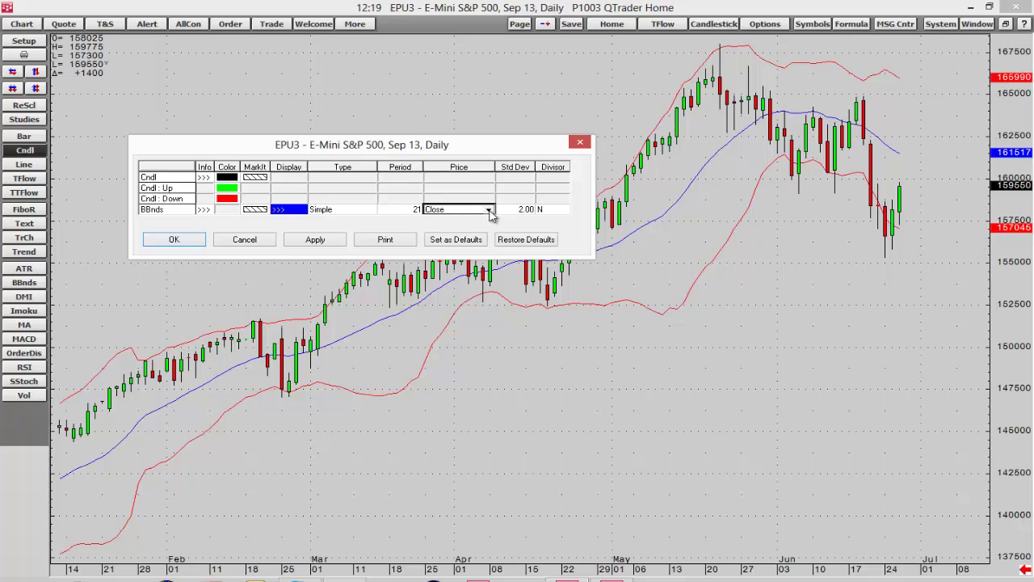
pyautogui.click(489, 211)
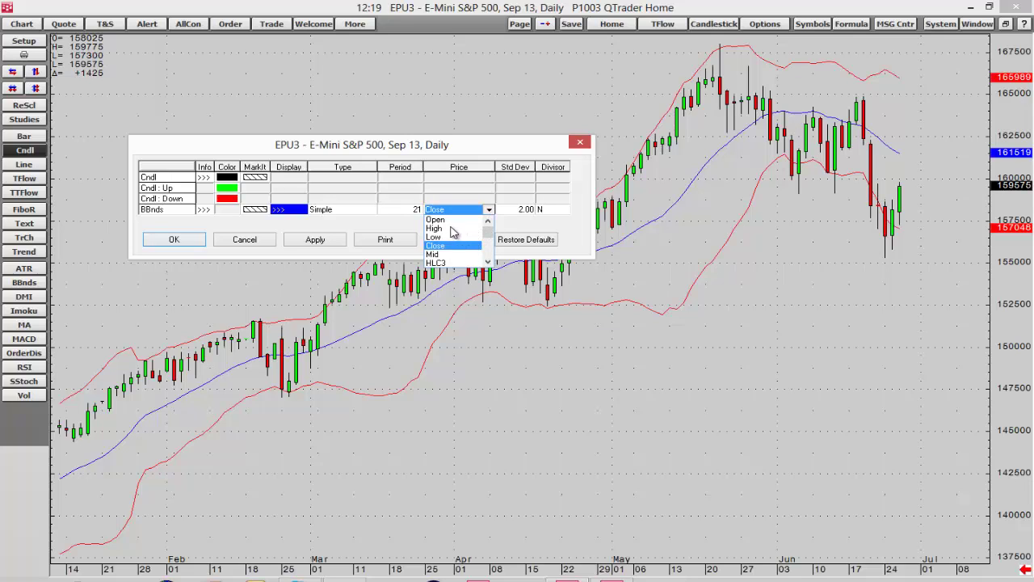
pyautogui.moveTo(489, 234); pyautogui.dragTo(475, 179)
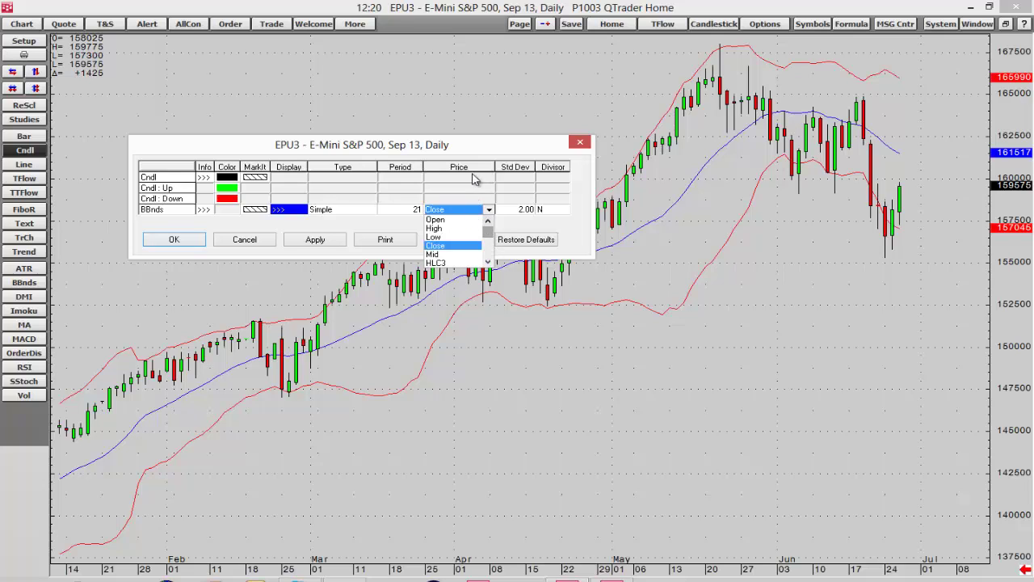
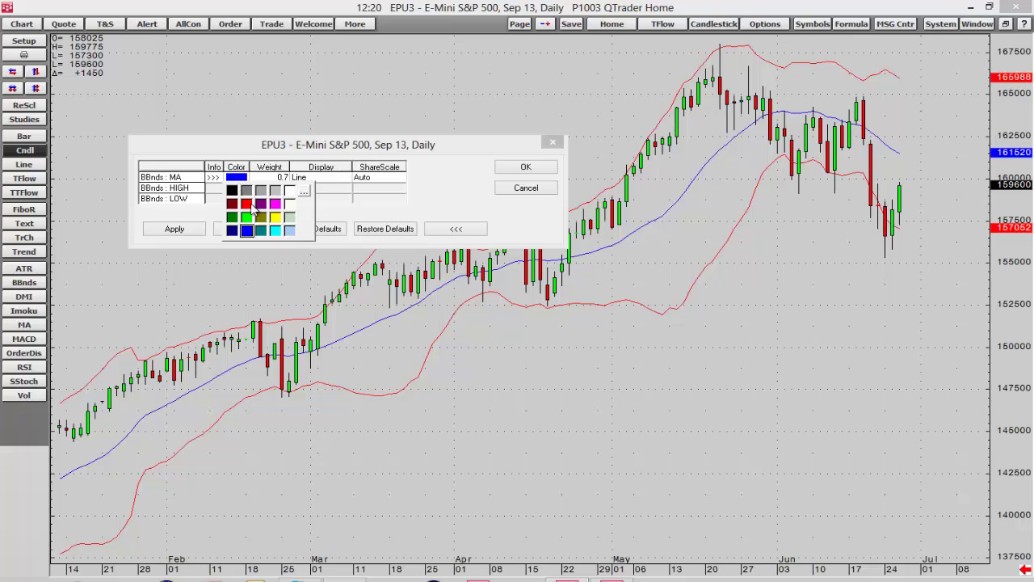
# - Keep the Bollinger moving average blue, recolor the HIGH and LOW bands bright green, and apply the colors to the chart
pyautogui.click(248, 231)
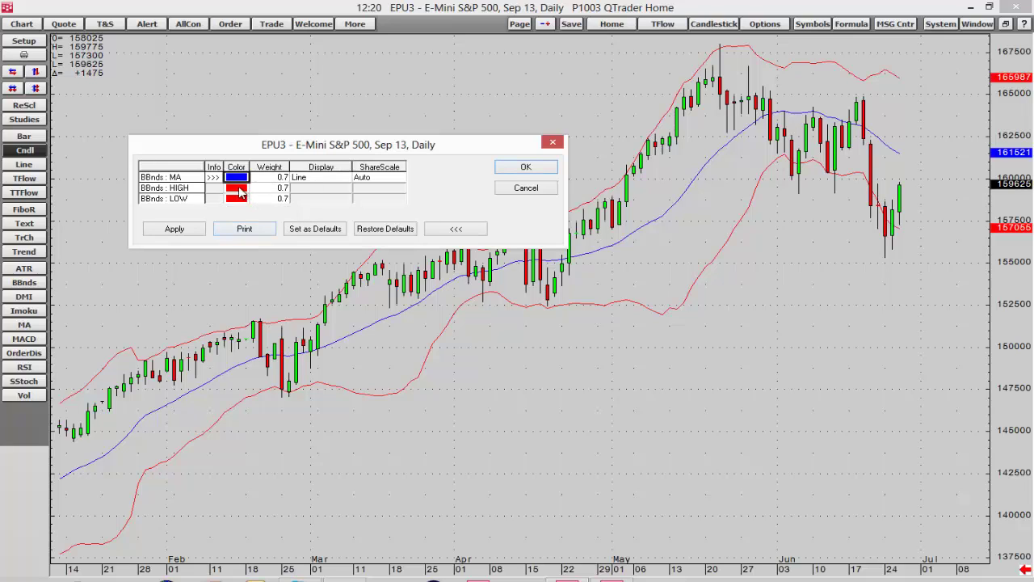
pyautogui.click(234, 189)
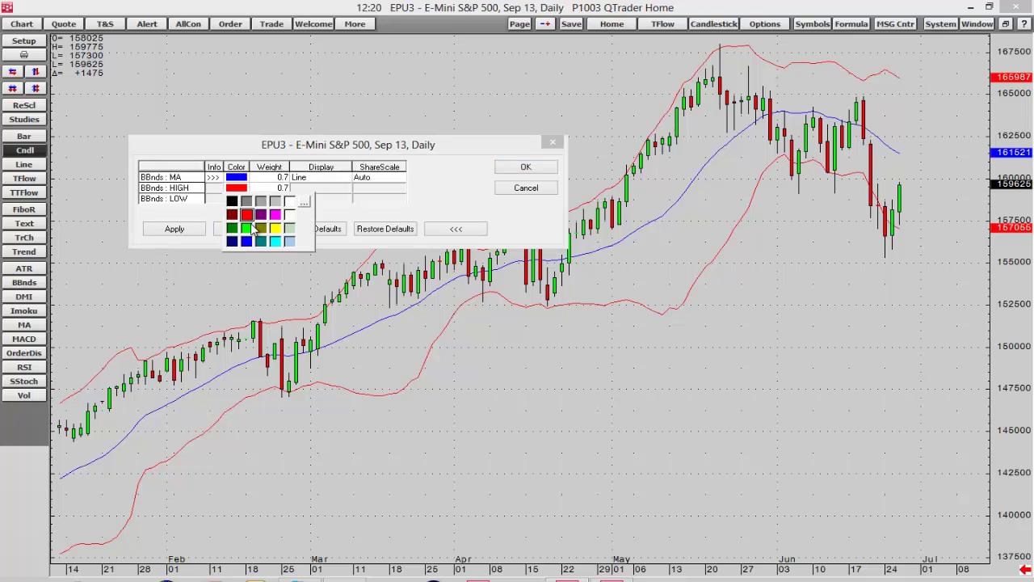
pyautogui.click(249, 231)
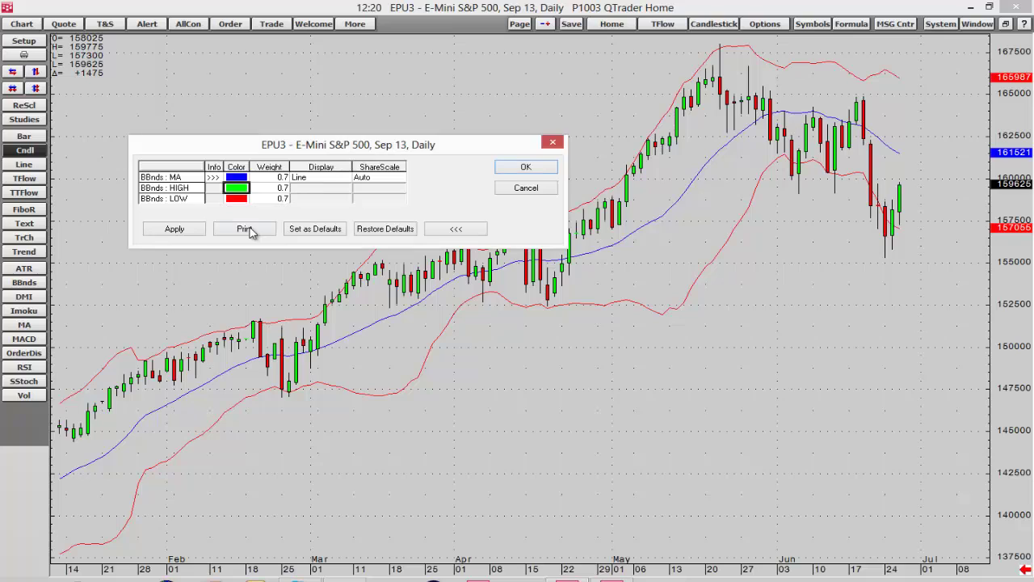
pyautogui.click(241, 200)
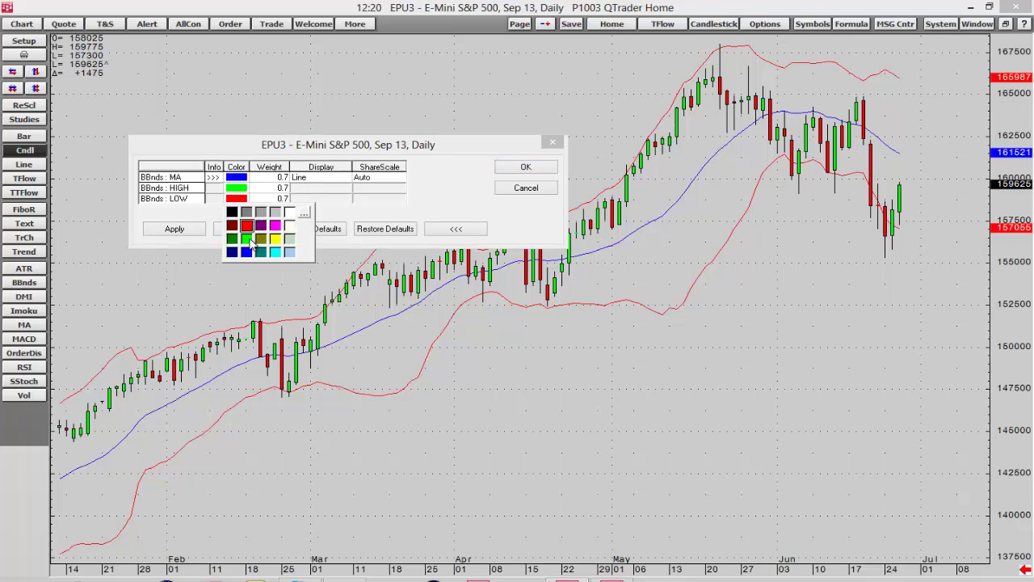
pyautogui.click(247, 239)
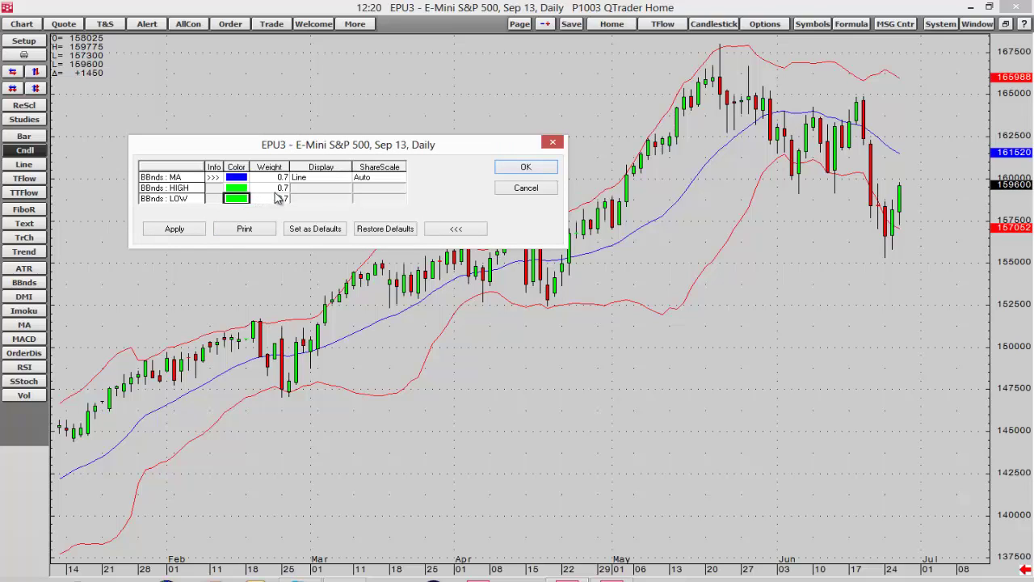
pyautogui.click(277, 189)
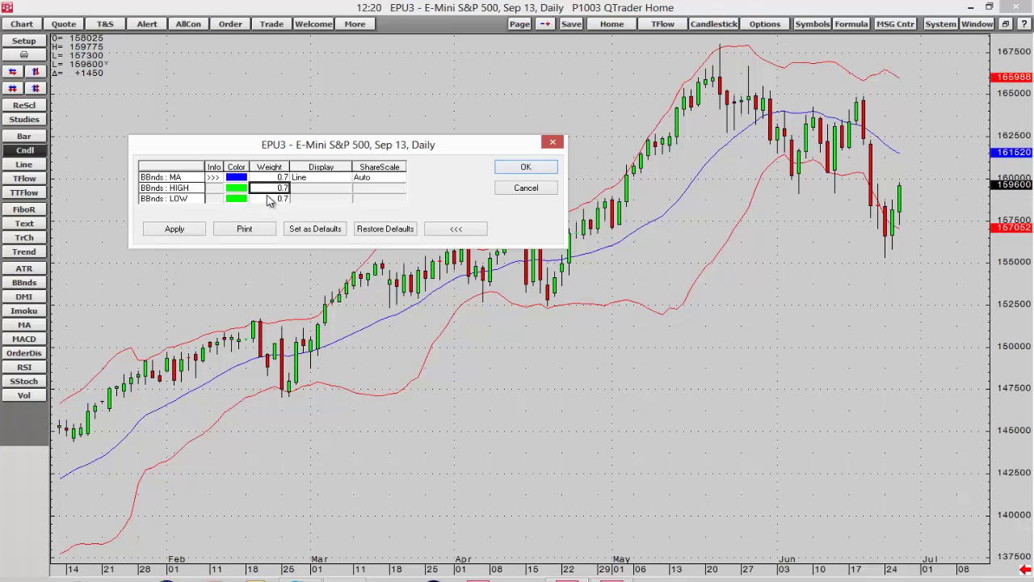
pyautogui.click(196, 229)
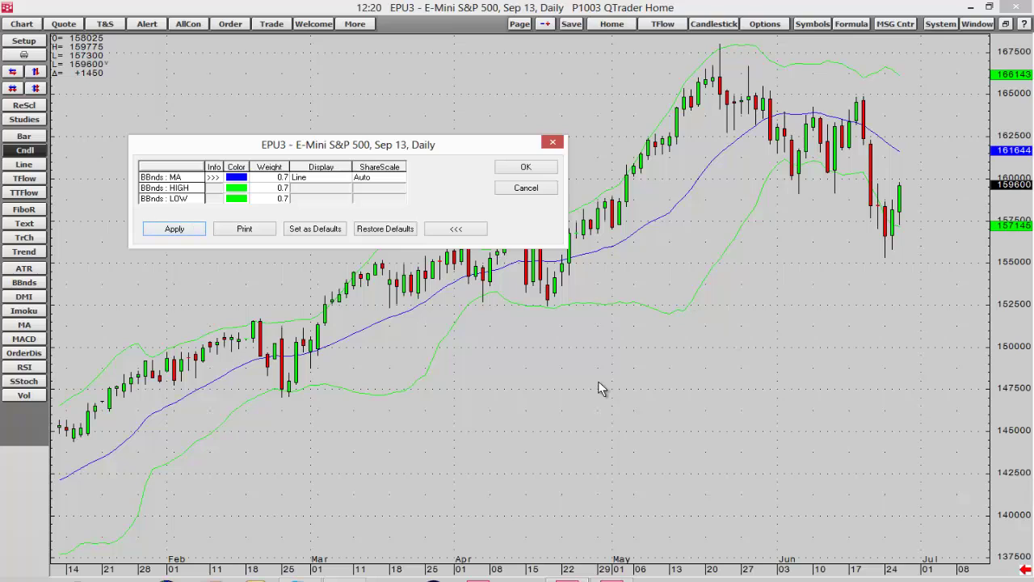
# - Try gray for the Bollinger HIGH band and a custom green (red 98, green 176, blue 79) for the LOW band
pyautogui.click(279, 191)
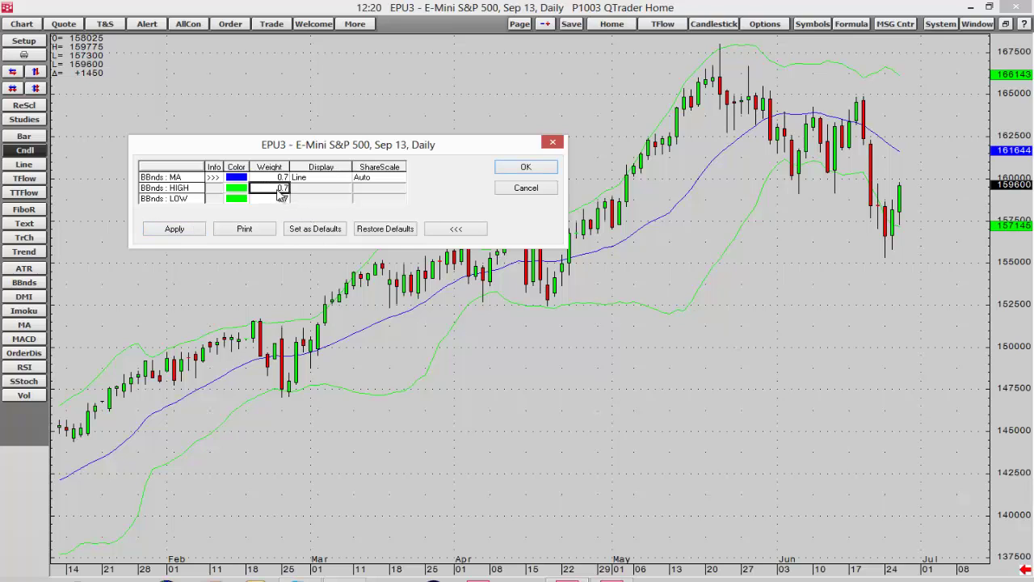
pyautogui.click(238, 198)
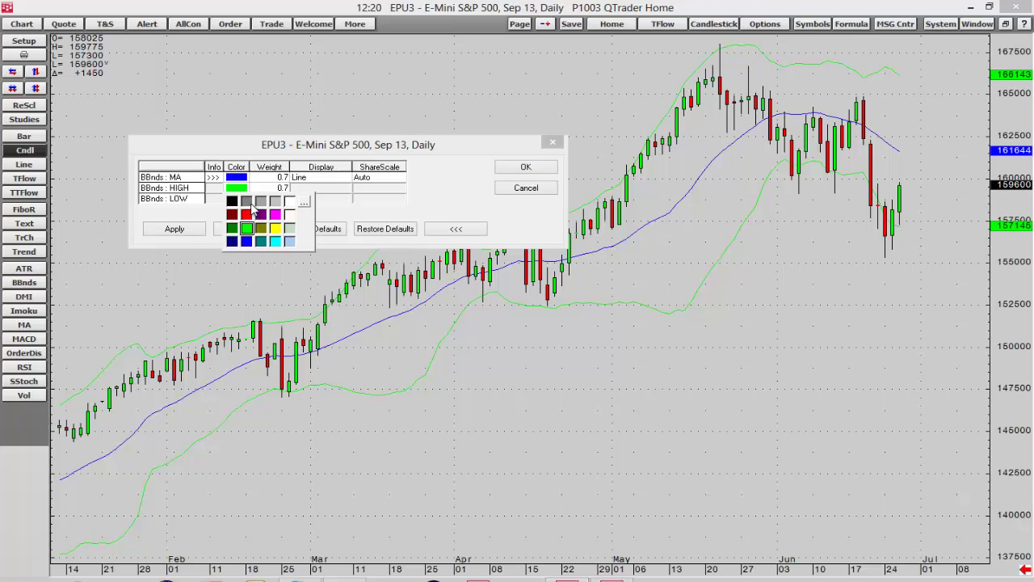
pyautogui.click(247, 201)
pyautogui.click(243, 198)
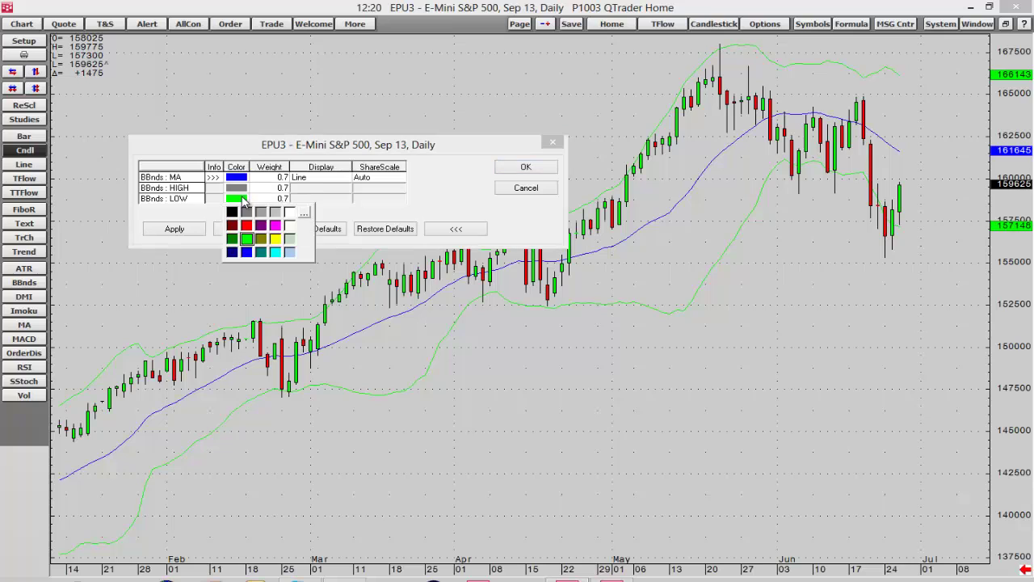
pyautogui.click(307, 215)
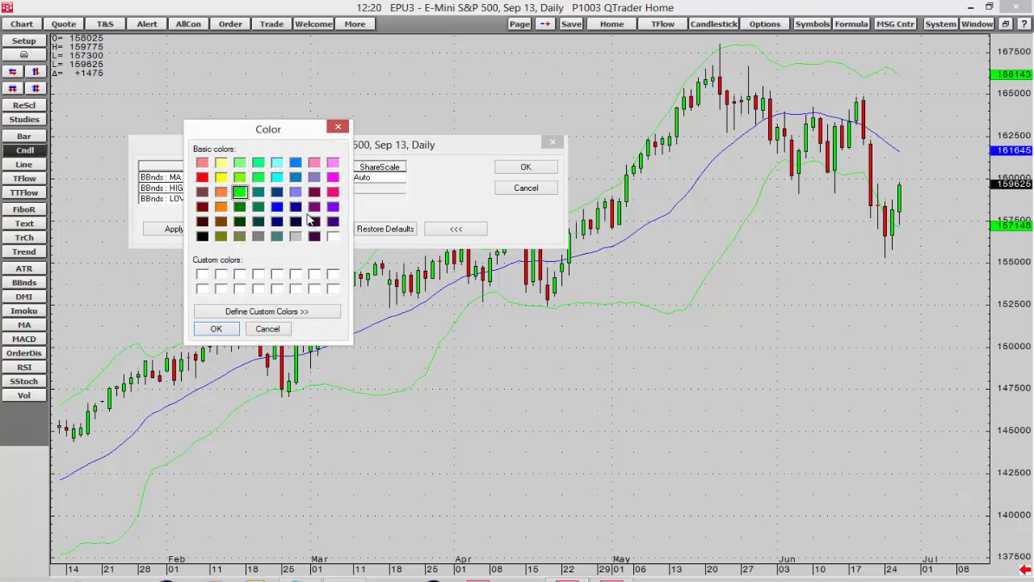
pyautogui.click(260, 312)
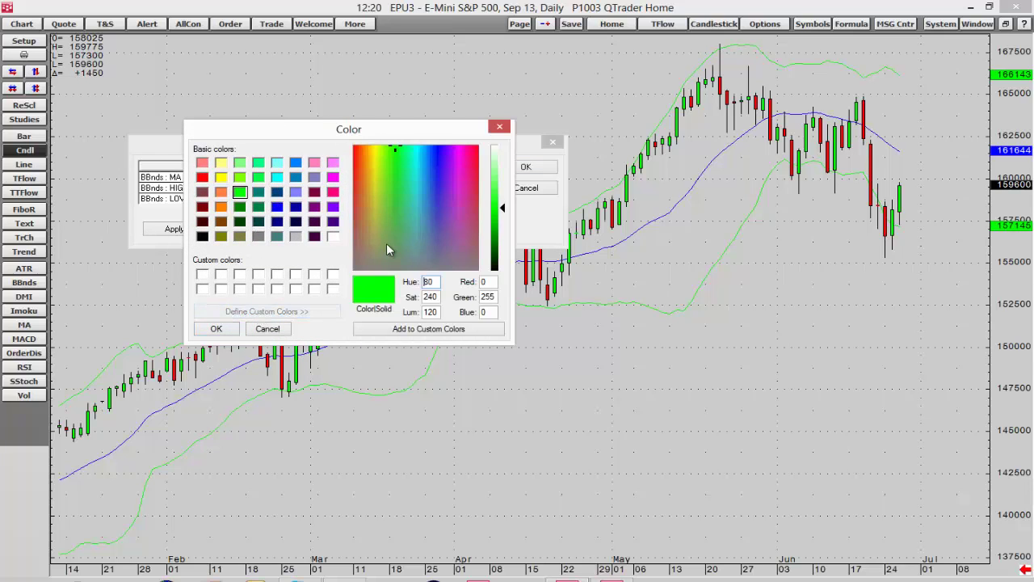
pyautogui.moveTo(388, 242)
pyautogui.mouseDown()
pyautogui.moveTo(392, 223)
pyautogui.moveTo(424, 204)
pyautogui.moveTo(447, 169)
pyautogui.moveTo(440, 157)
pyautogui.moveTo(469, 178)
pyautogui.moveTo(468, 210)
pyautogui.moveTo(354, 209)
pyautogui.moveTo(369, 231)
pyautogui.moveTo(375, 154)
pyautogui.moveTo(391, 171)
pyautogui.moveTo(391, 221)
pyautogui.mouseUp()
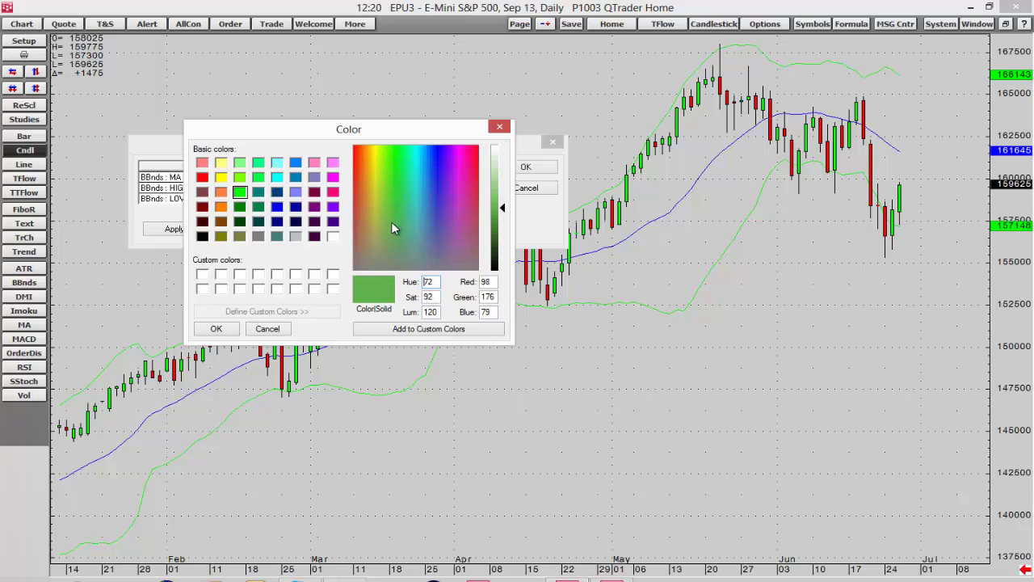
pyautogui.click(215, 329)
pyautogui.click(246, 202)
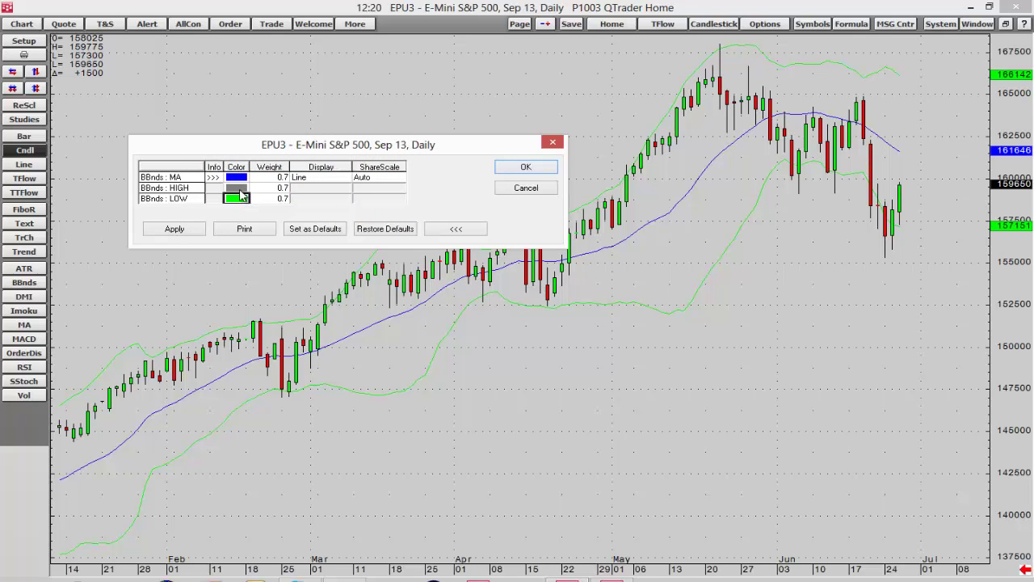
# - Recolor the Bollinger HIGH and LOW bands dark green, apply the colors, and close the study parameters
pyautogui.click(240, 192)
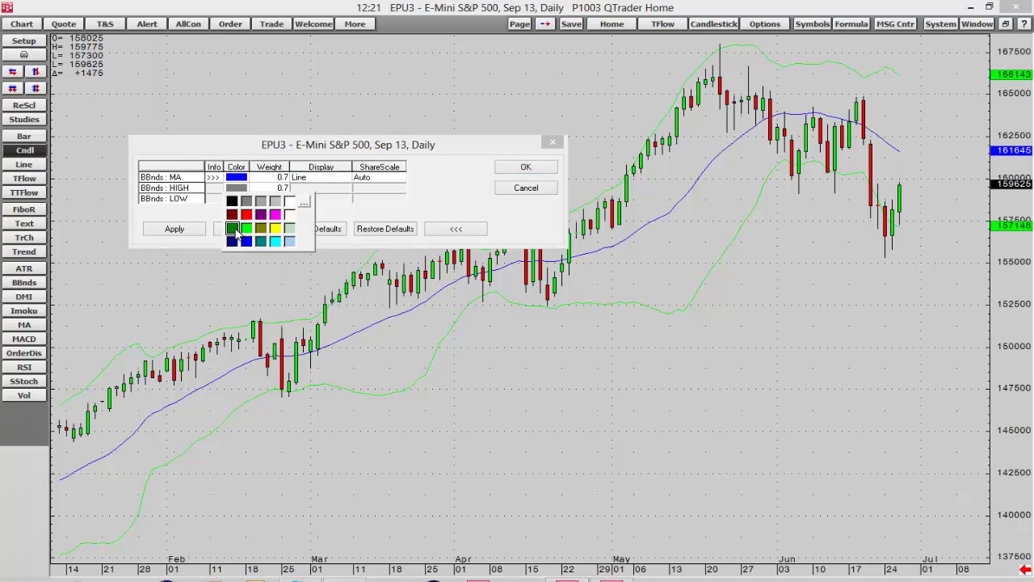
pyautogui.click(232, 229)
pyautogui.click(236, 198)
pyautogui.click(232, 239)
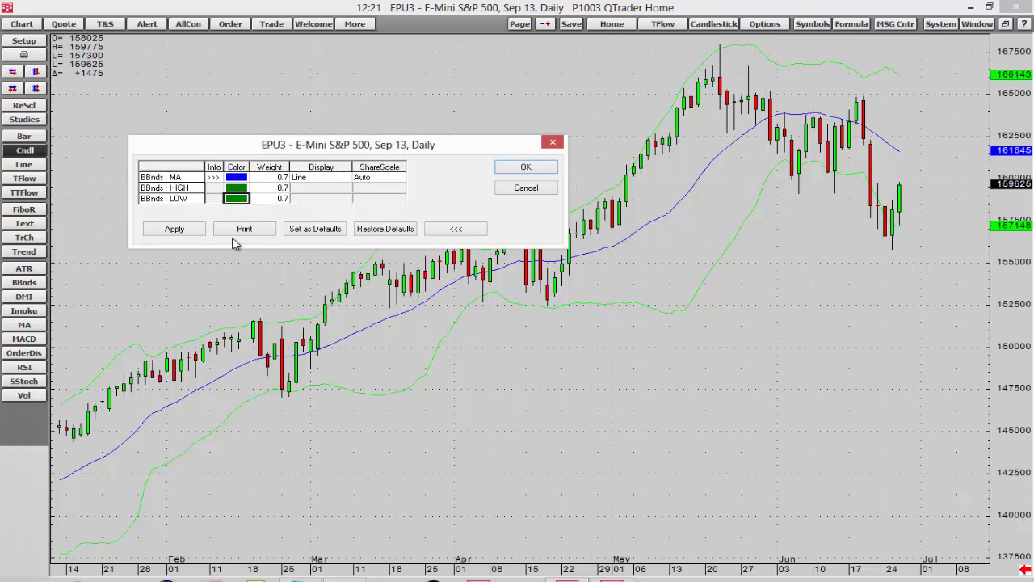
pyautogui.click(192, 231)
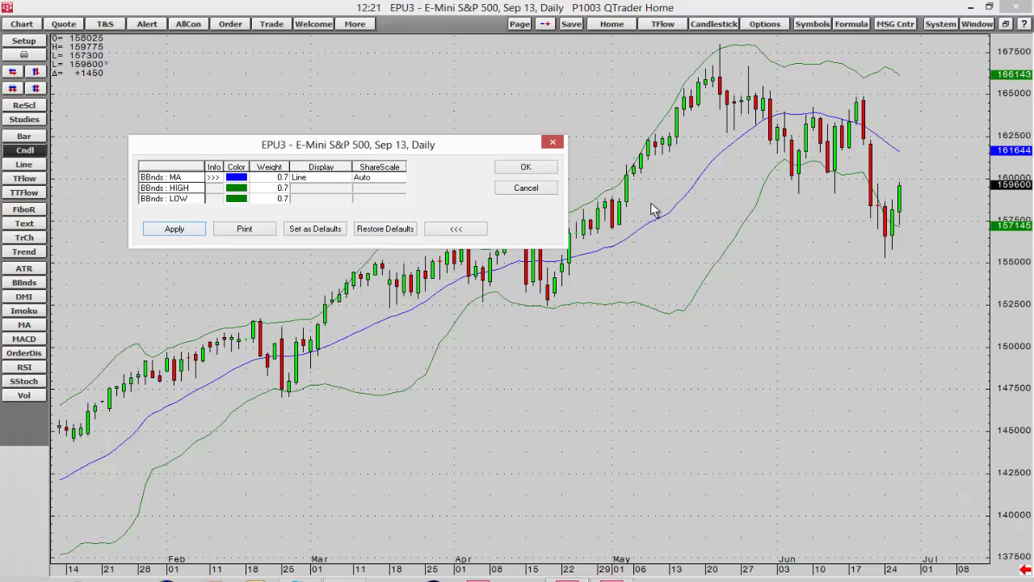
pyautogui.click(526, 168)
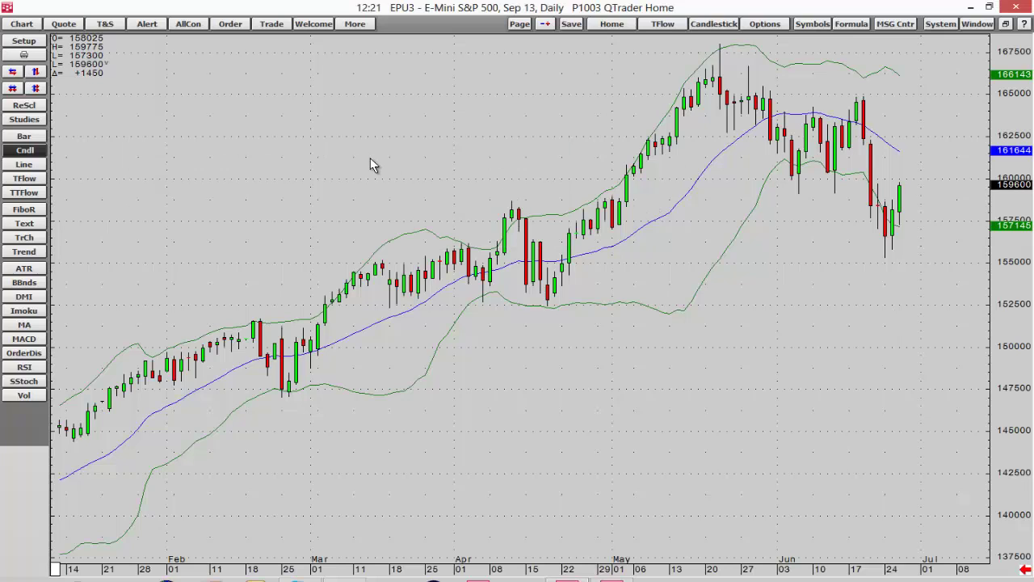
pyautogui.rightClick(226, 170)
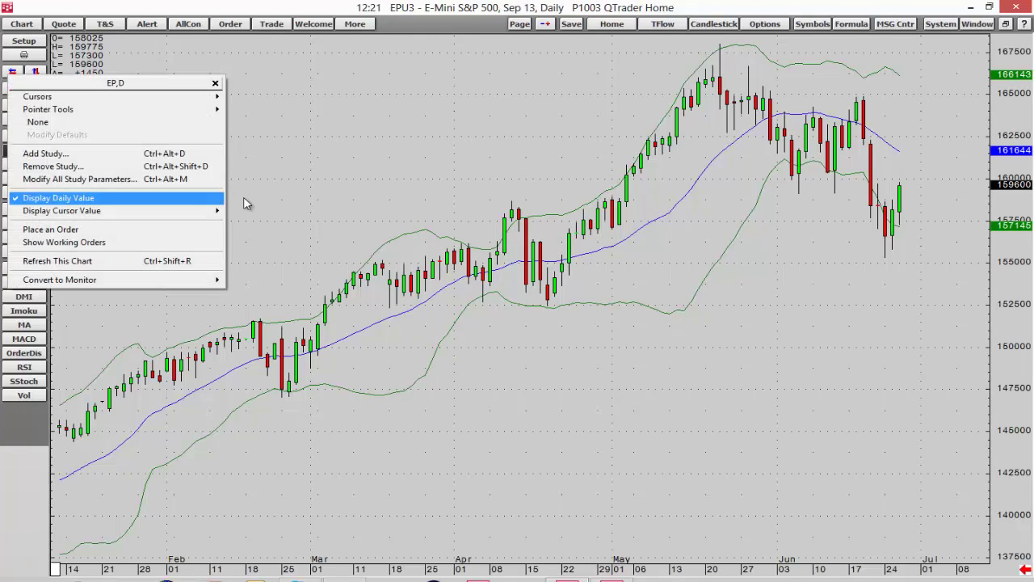
pyautogui.click(291, 208)
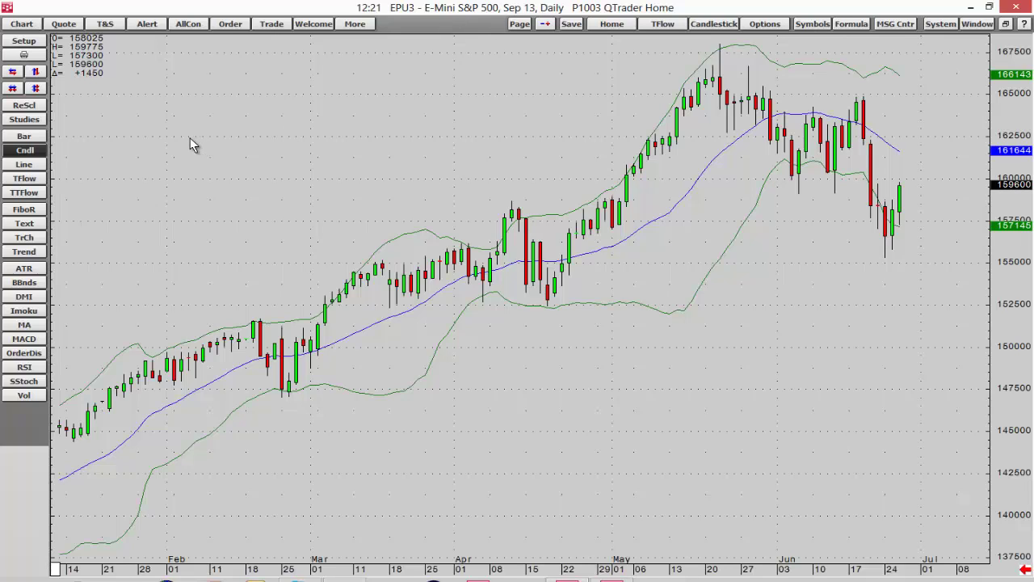
# - Change the EP chart's time interval to 5 Min in the chart preferences, keeping the symbol, and apply it
pyautogui.click(24, 41)
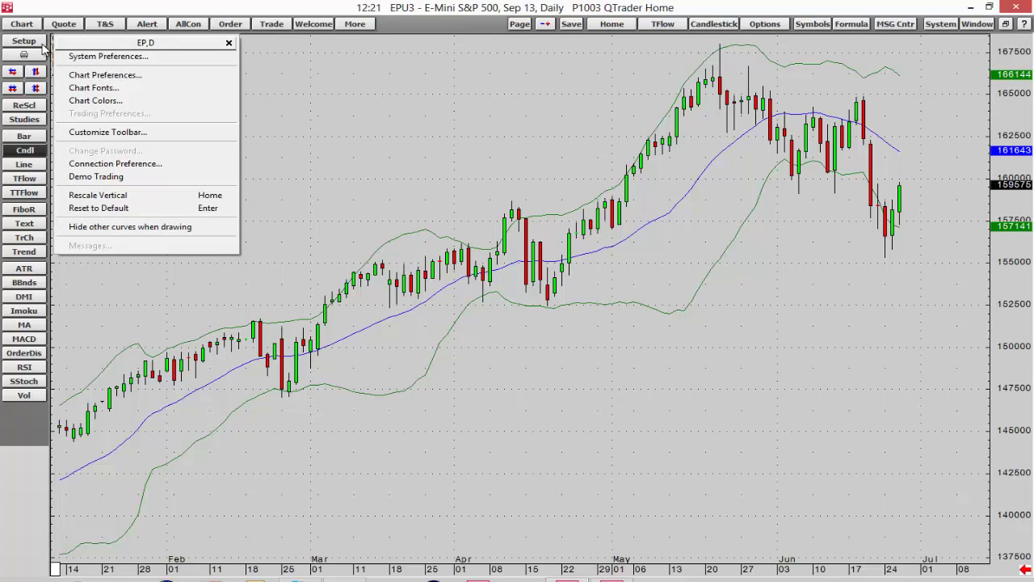
pyautogui.click(166, 79)
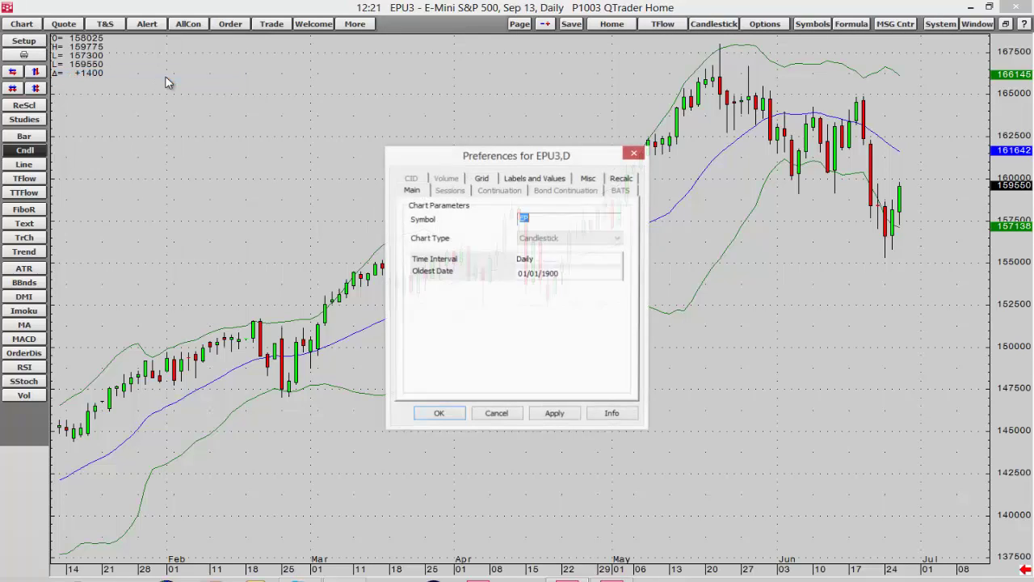
pyautogui.click(411, 192)
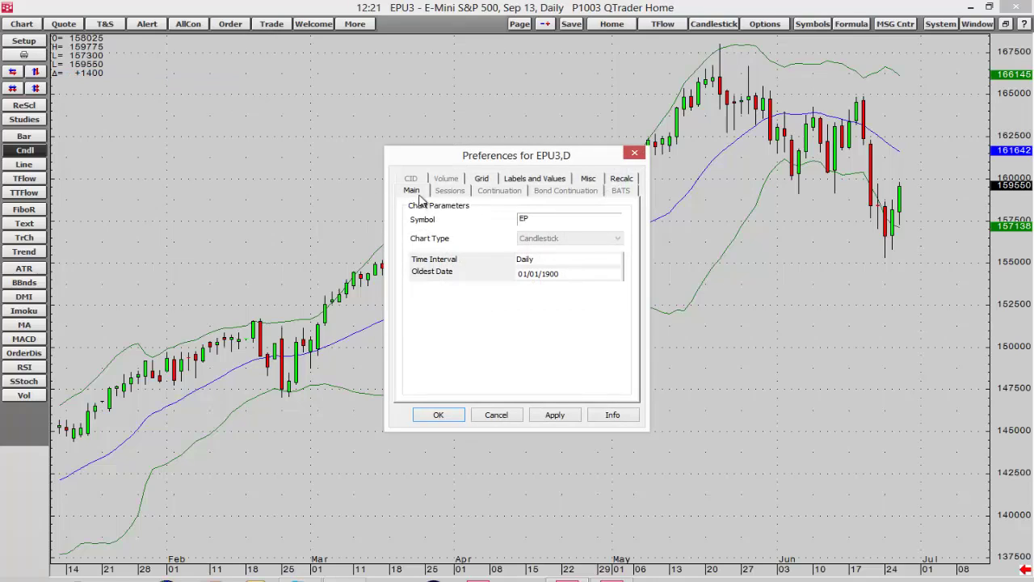
pyautogui.doubleClick(524, 219)
pyautogui.moveTo(559, 221); pyautogui.dragTo(479, 225)
pyautogui.click(570, 258)
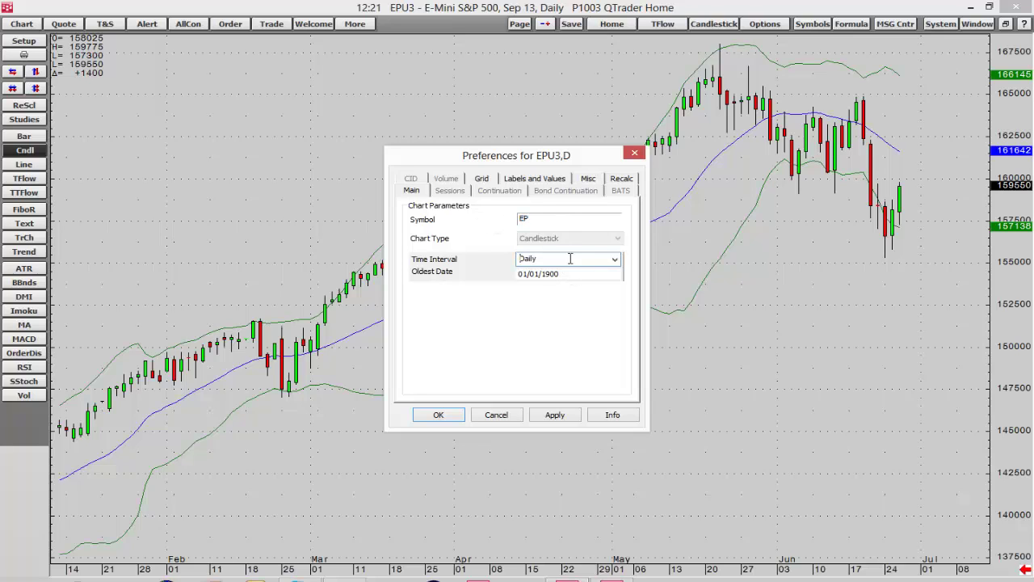
pyautogui.click(615, 259)
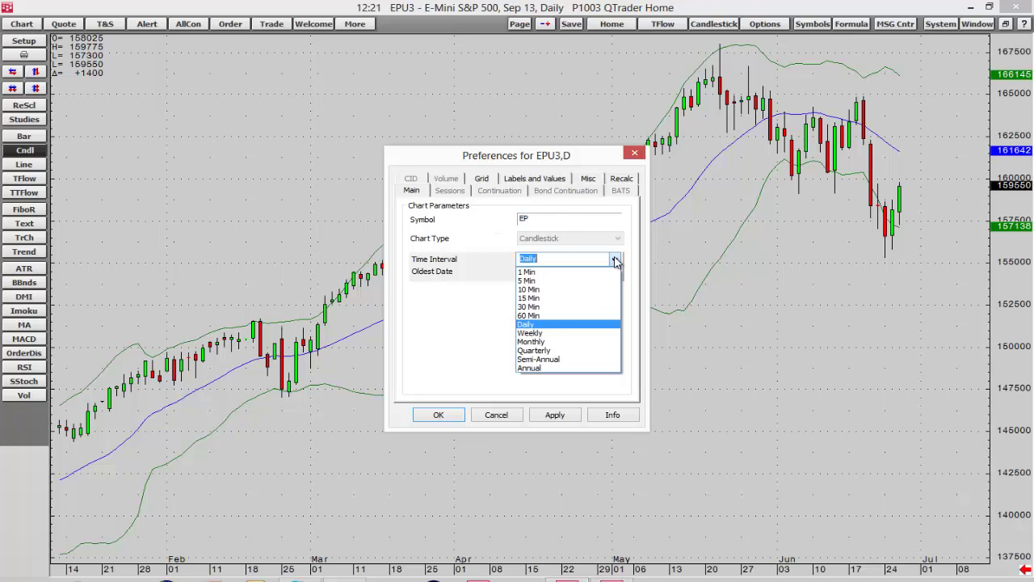
pyautogui.click(578, 281)
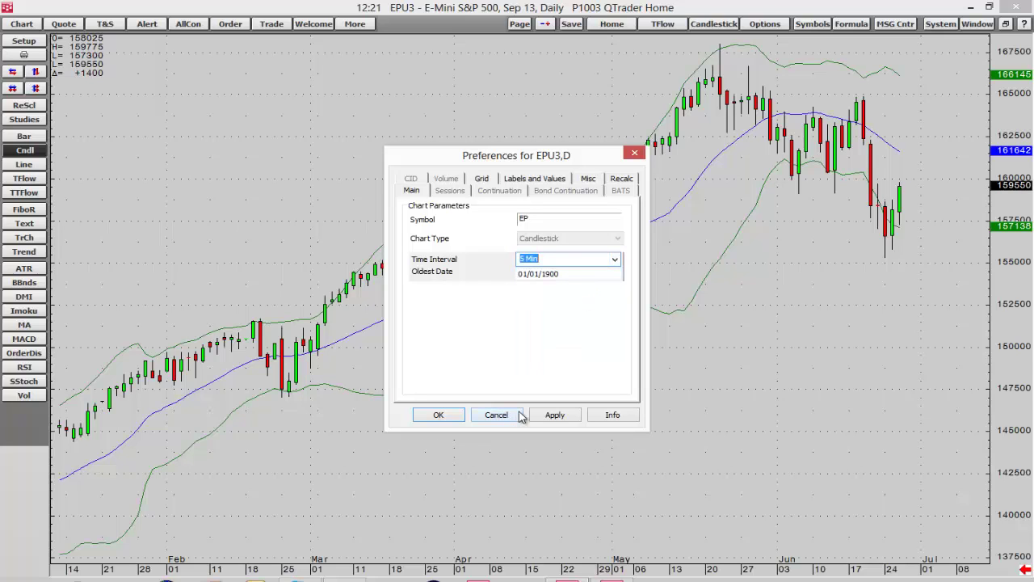
pyautogui.click(553, 416)
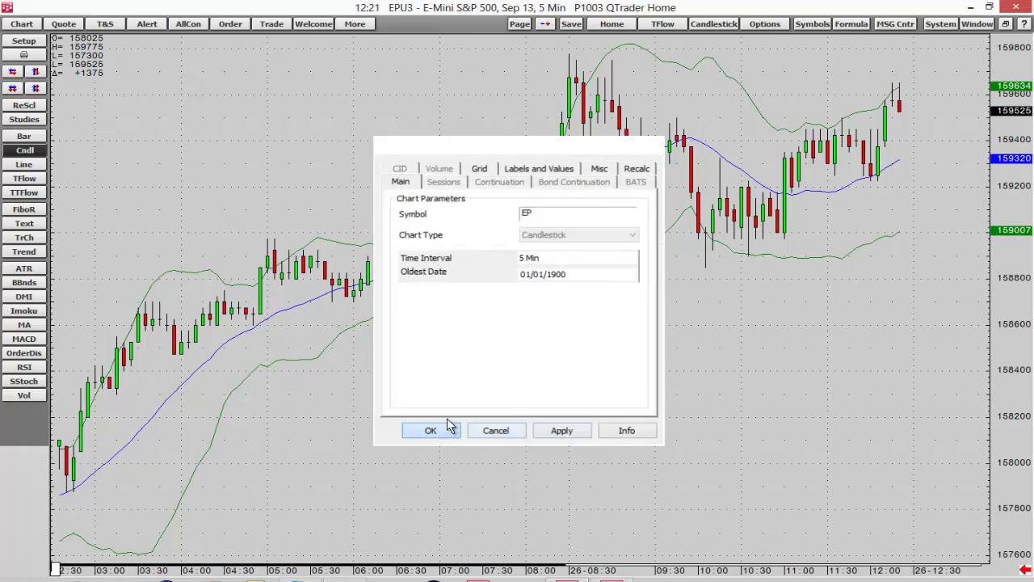
pyautogui.click(447, 418)
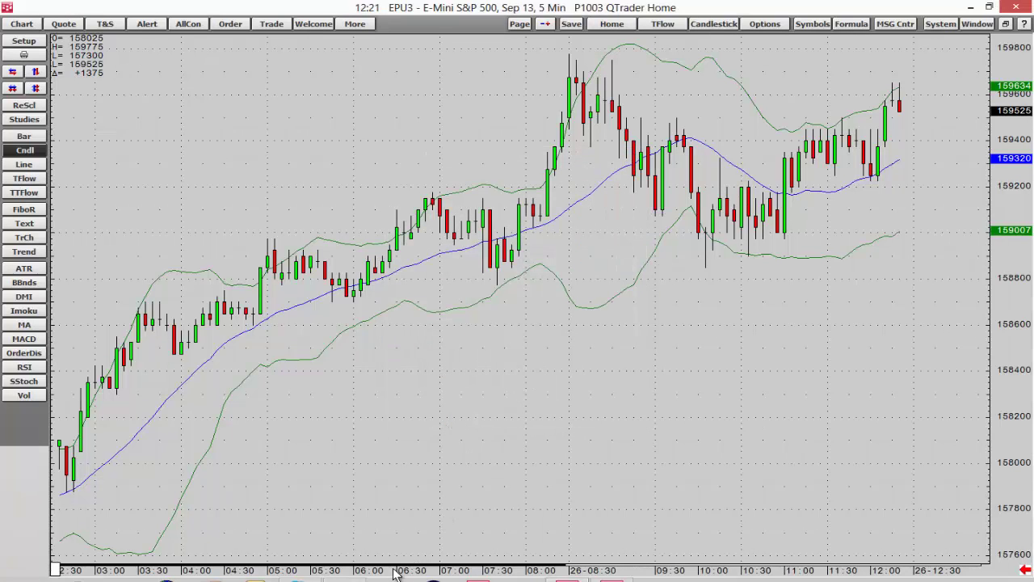
# - Compress the 5-minute chart's time axis to view the previous day's bars, and return it to the original bar spacing
pyautogui.scroll(-2, 412, 561)
pyautogui.scroll(1, 410, 570)
pyautogui.scroll(-2, 409, 570)
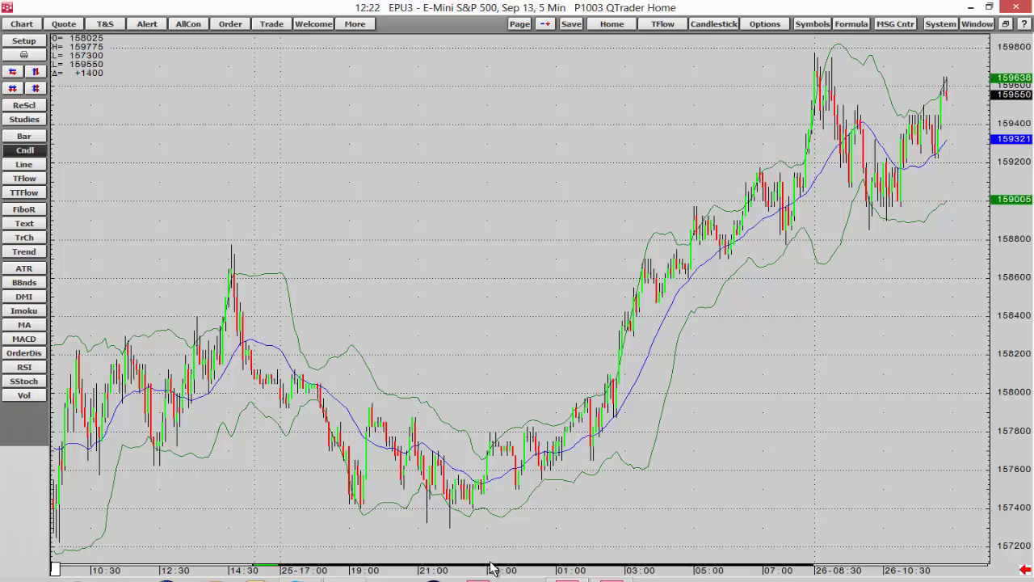
pyautogui.moveTo(433, 572); pyautogui.dragTo(352, 574)
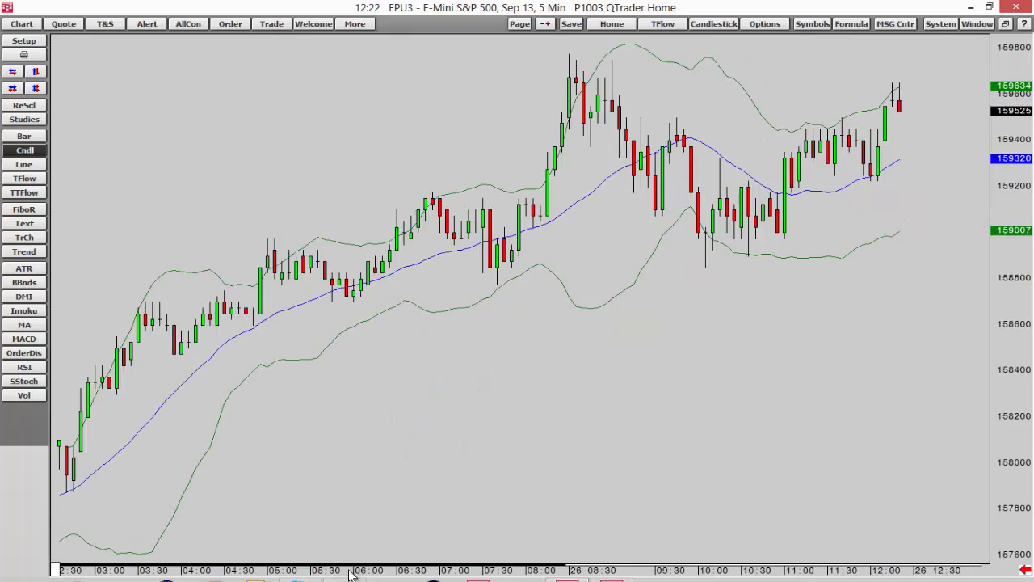